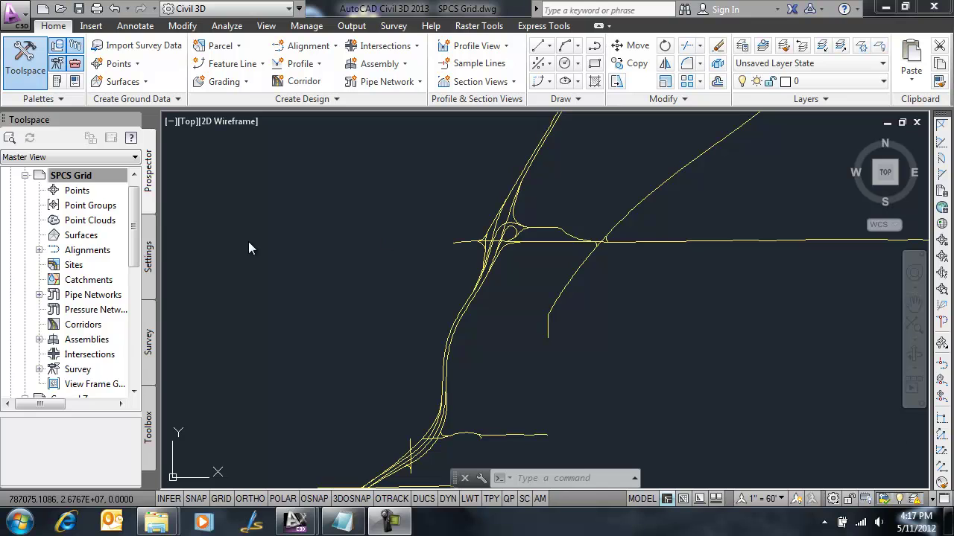
# Step: Confirm the SPCS Grid drawing uses the NAD83 Nevada East Zone, US Foot coordinate system (NV83-EF_test)
pyautogui.click(151, 249)
pyautogui.rightClick(75, 178)
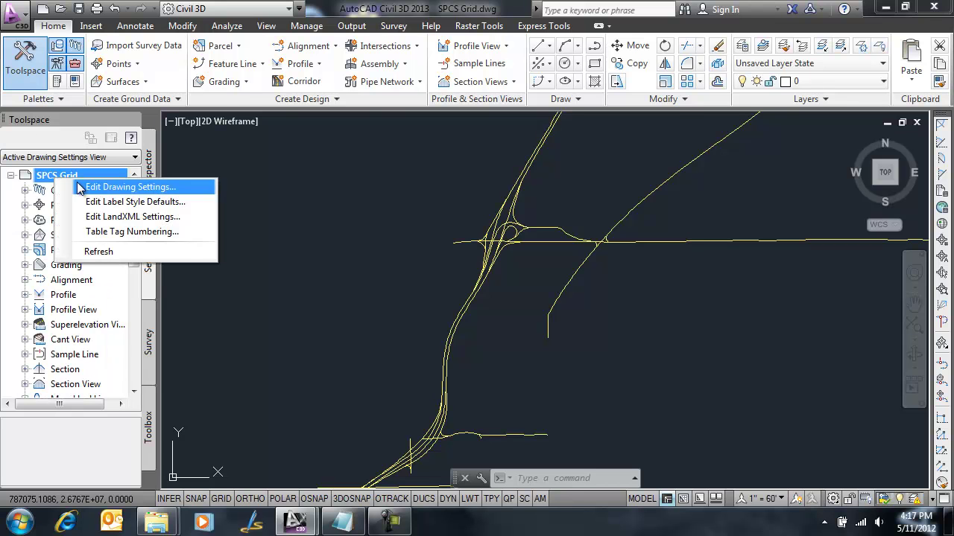
pyautogui.click(80, 188)
pyautogui.click(242, 246)
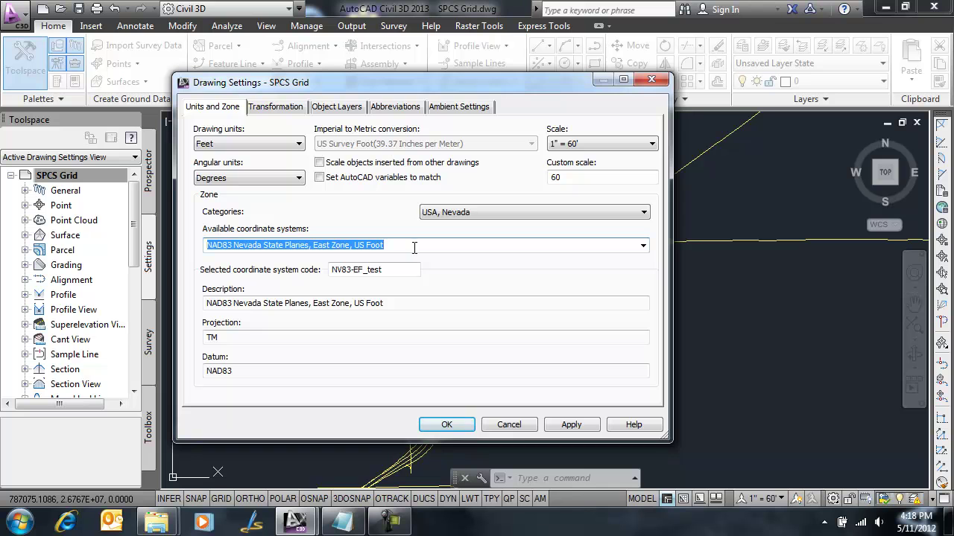
pyautogui.click(516, 428)
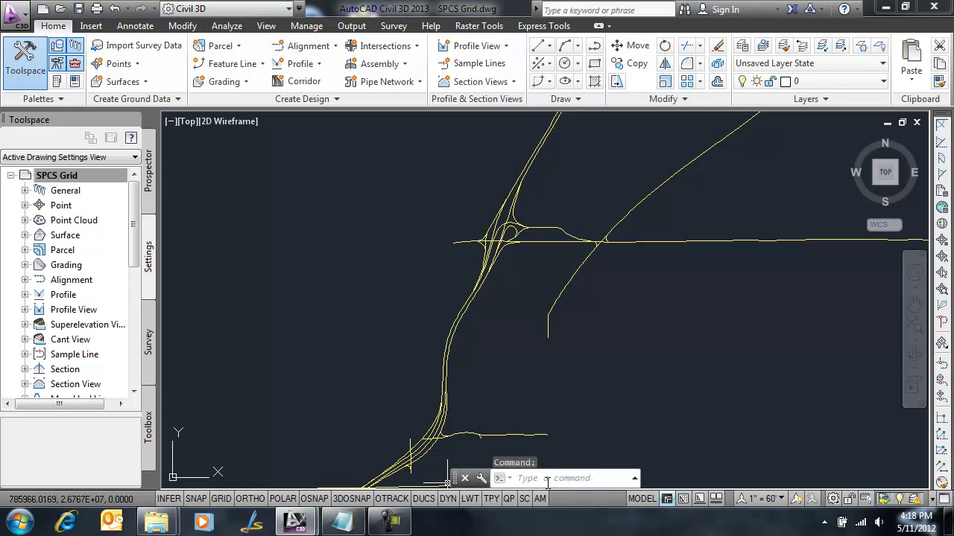
# Step: Turn on MAPWSPACE, confirm the ndot_active_roads layer uses UTM83-11, then close the Task Pane
pyautogui.write('mapsl')
pyautogui.press('BackSpace')
pyautogui.press('BackSpace')
pyautogui.write('wspace')
pyautogui.press('Return')
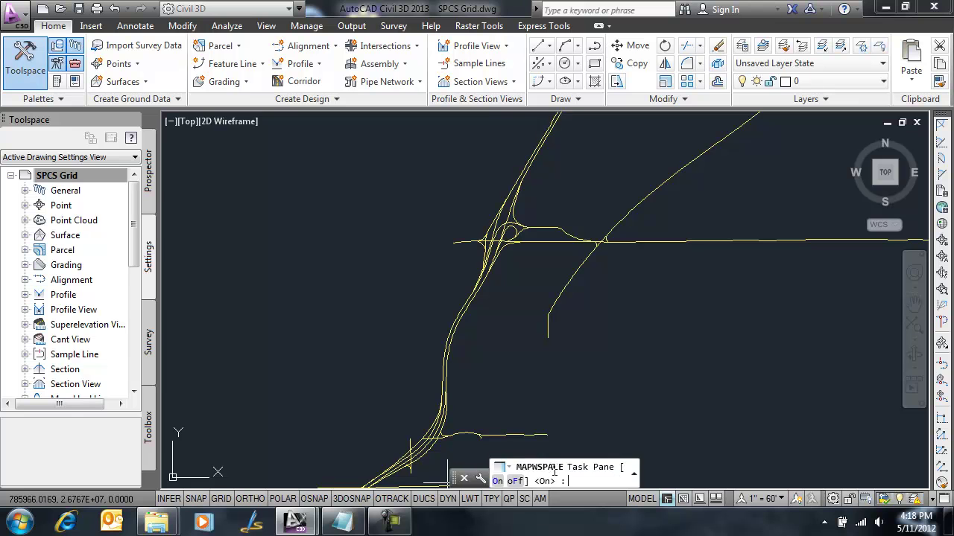
pyautogui.press('Return')
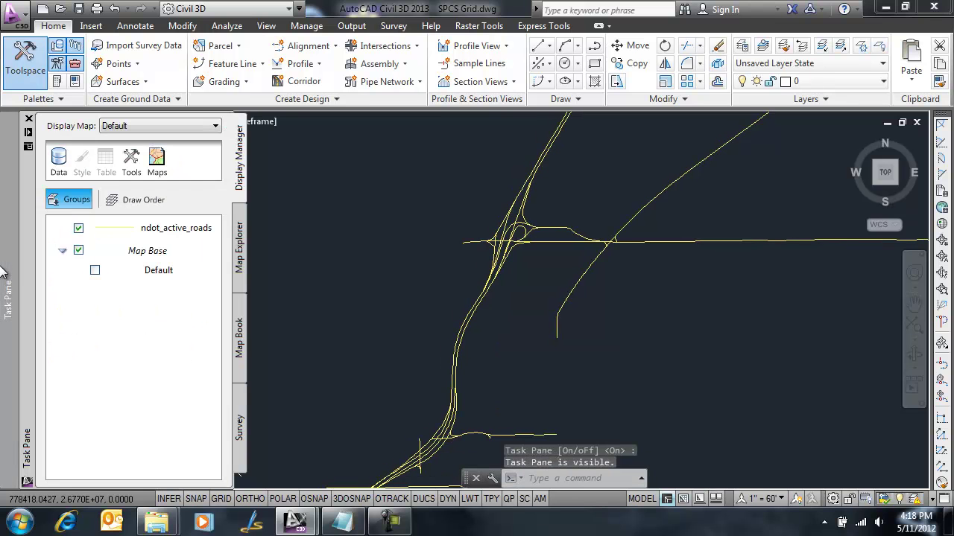
pyautogui.click(136, 234)
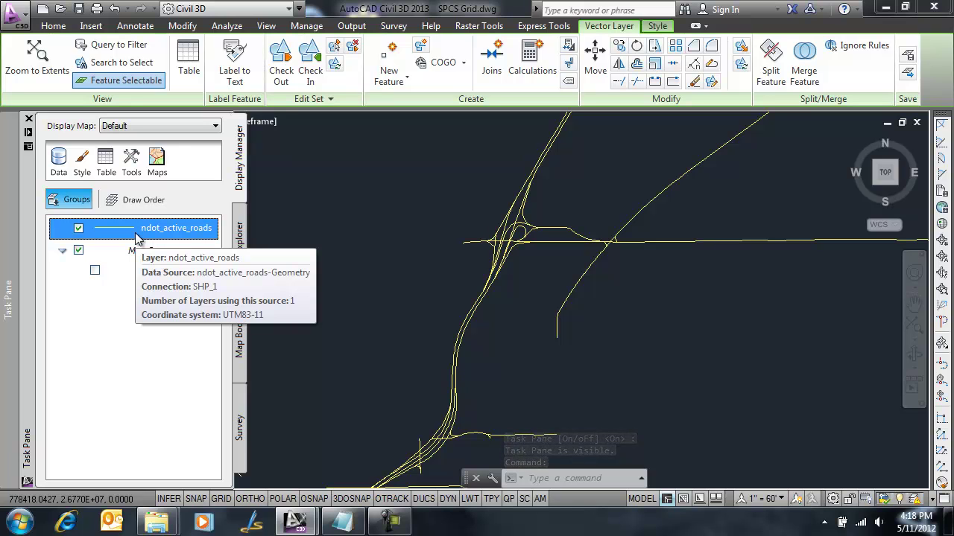
pyautogui.click(29, 119)
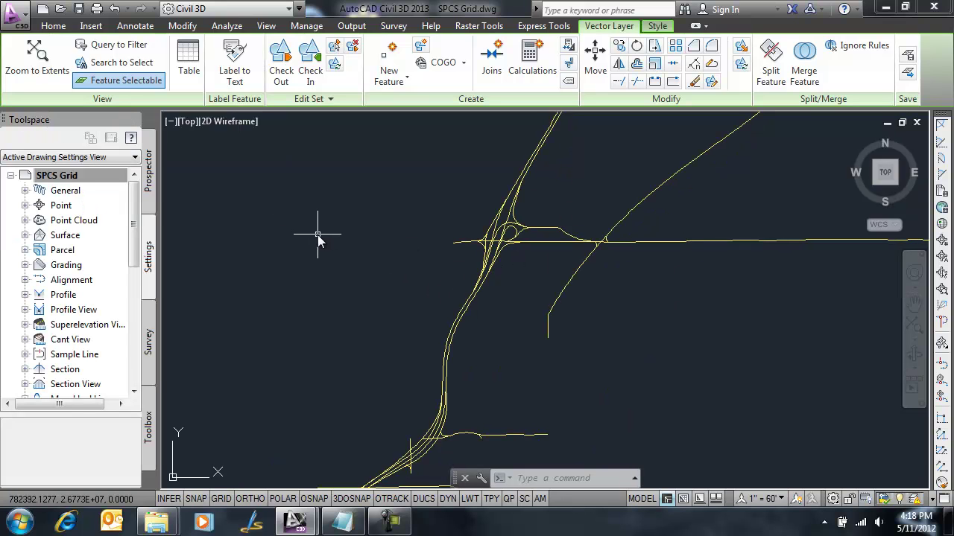
# Step: Reload all six DGN references (1134201–1134304) from the XREF File References palette
pyautogui.click(53, 26)
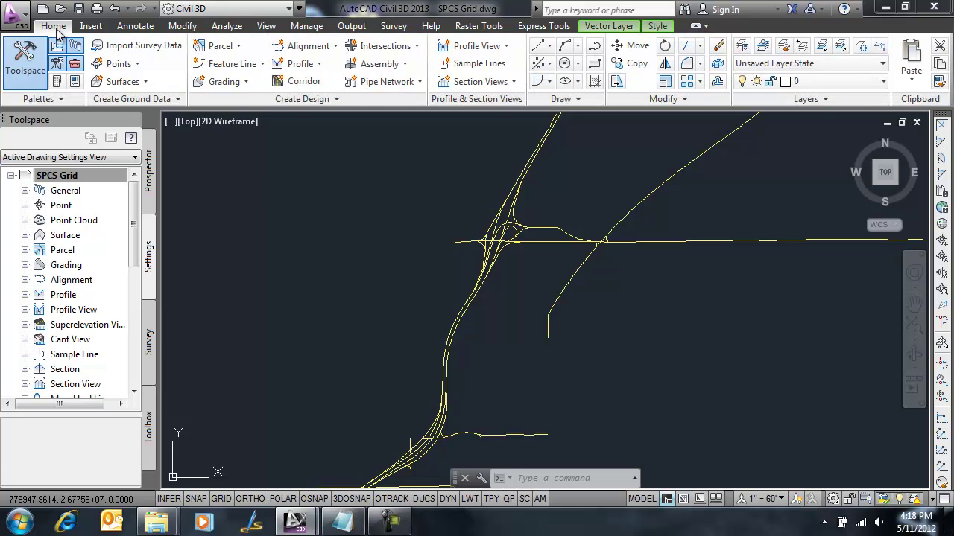
pyautogui.click(546, 479)
pyautogui.write('xref')
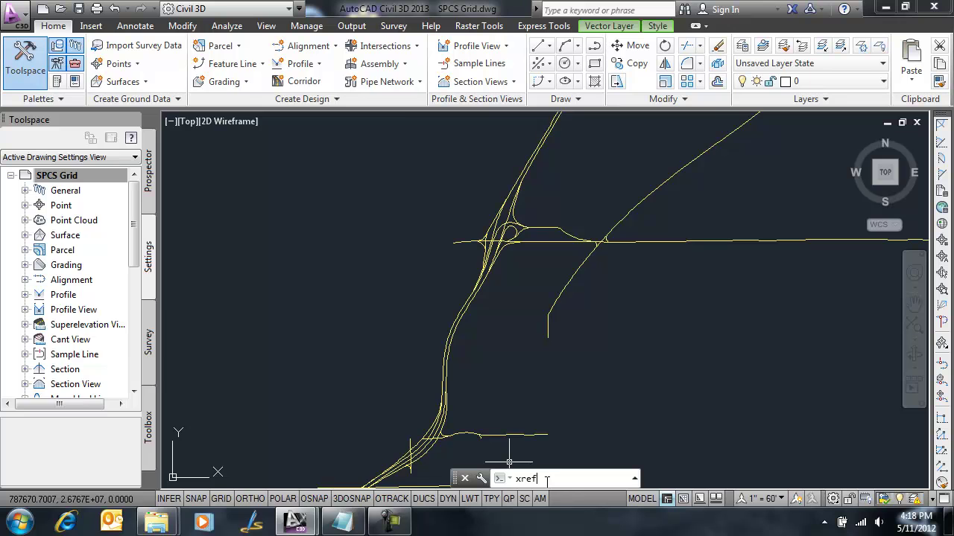
pyautogui.press('Return')
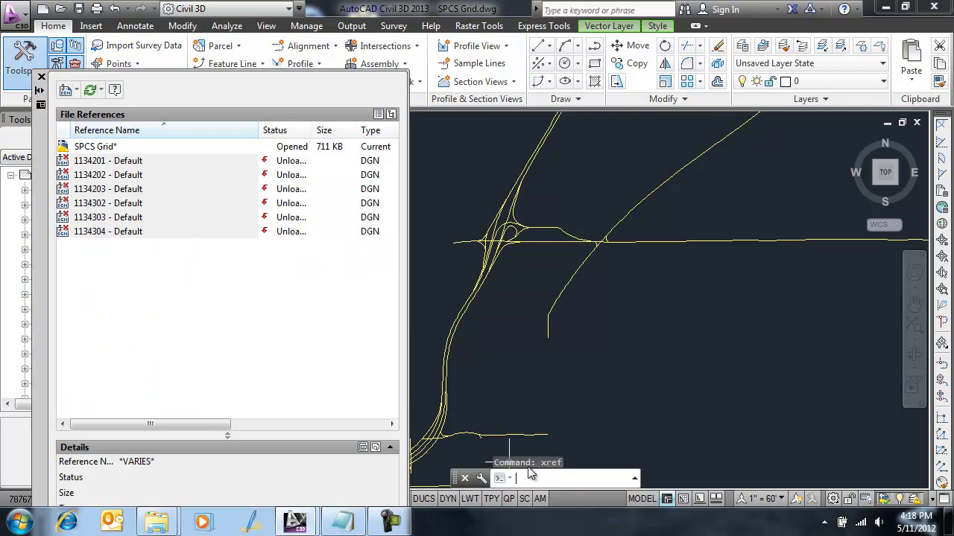
pyautogui.moveTo(127, 205)
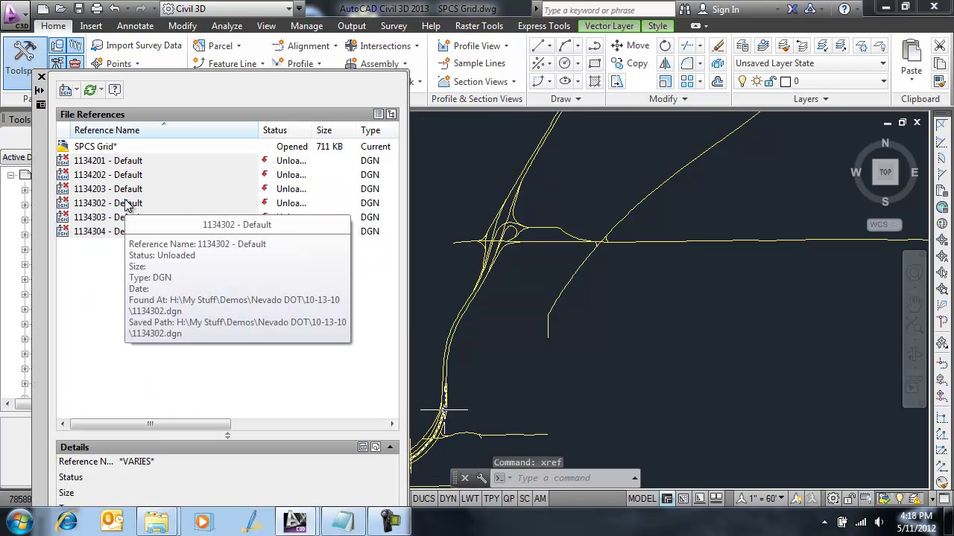
pyautogui.hotkey('ctrl', 'a')
pyautogui.rightClick(126, 202)
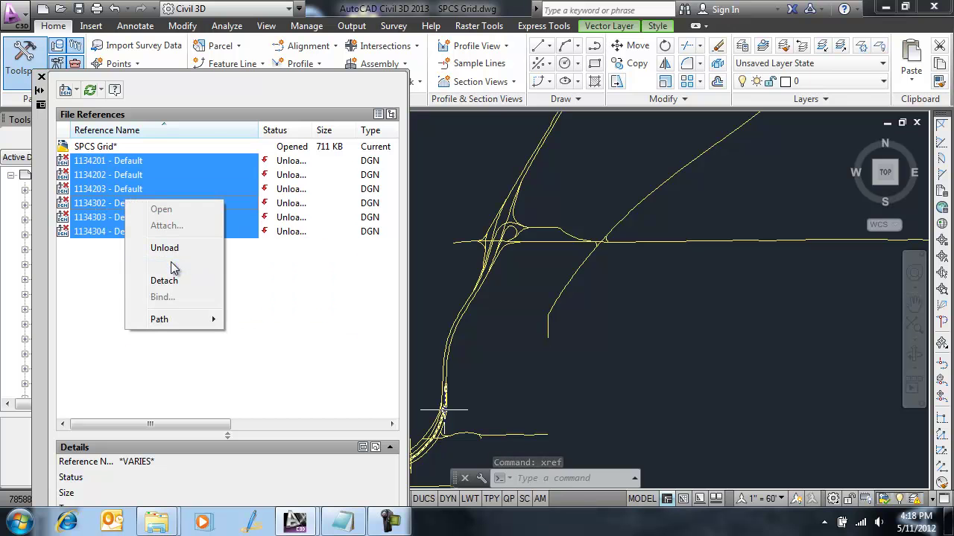
pyautogui.click(171, 266)
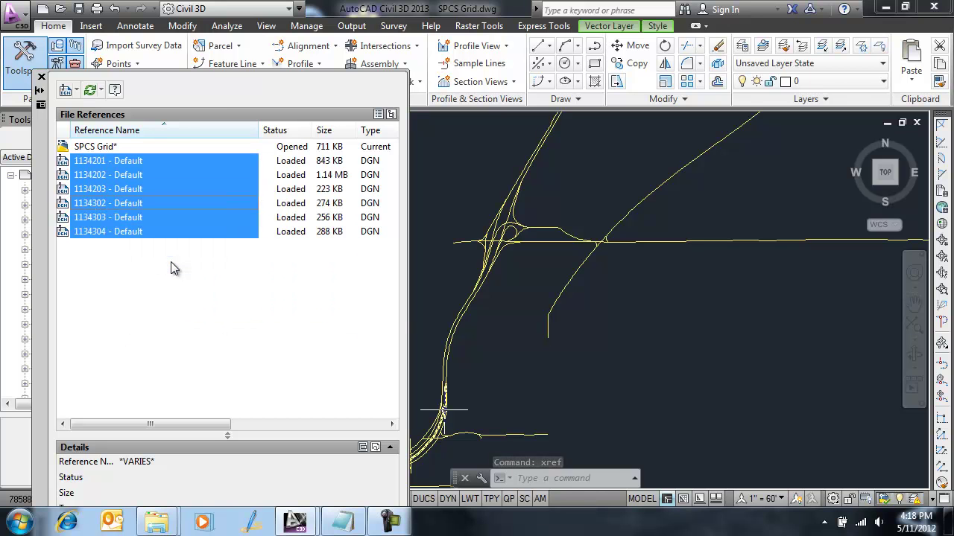
pyautogui.click(41, 77)
# Step: Zoom and pan to compare the reloaded DGN linework against the yellow road centerlines
pyautogui.scroll(4, 368, 250)
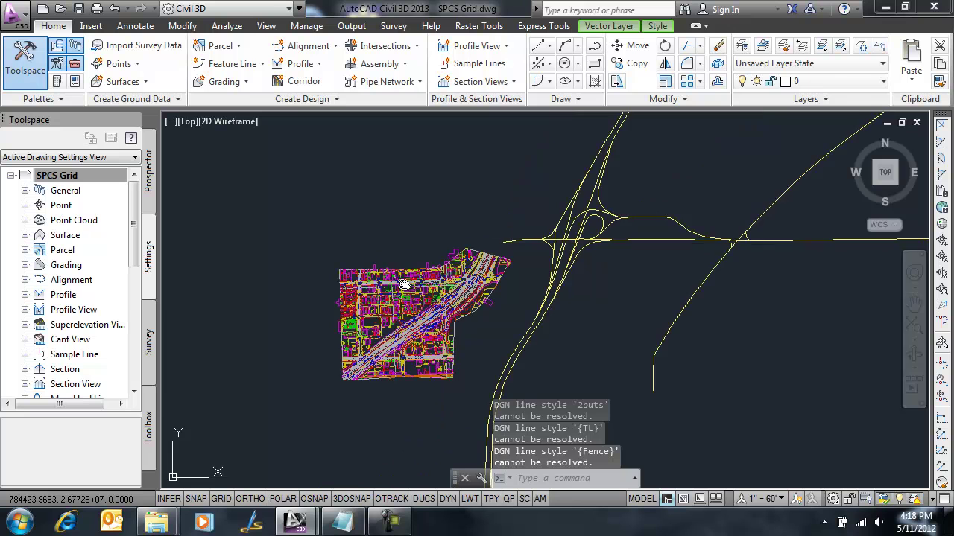
pyautogui.moveTo(569, 241); pyautogui.dragTo(512, 208, button='middle')
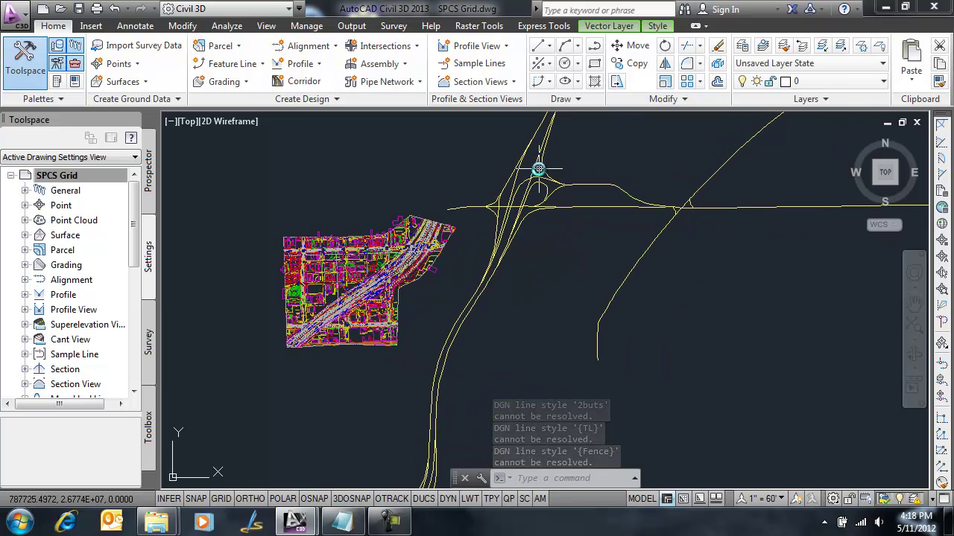
pyautogui.moveTo(534, 281); pyautogui.dragTo(526, 294, button='middle')
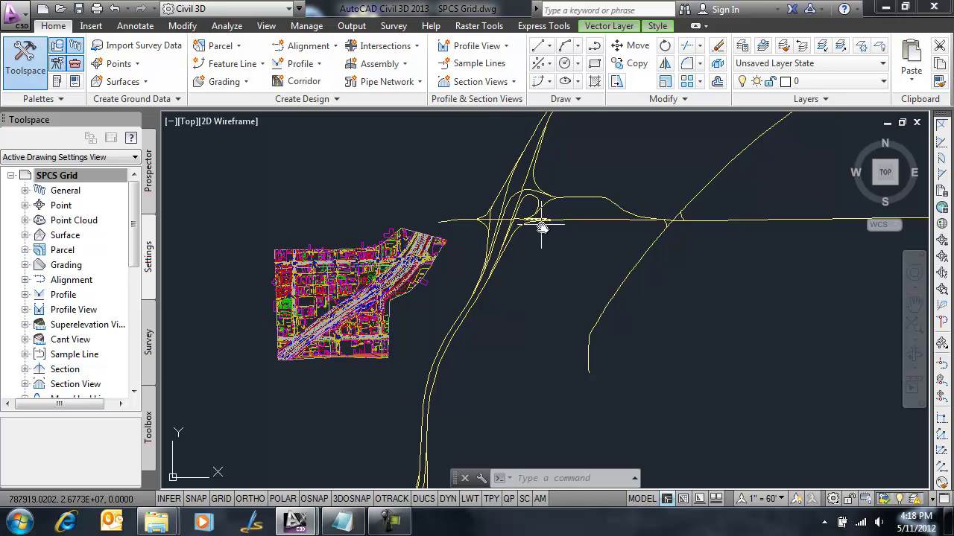
pyautogui.scroll(-2, 555, 314)
pyautogui.moveTo(559, 339); pyautogui.dragTo(507, 230, button='middle')
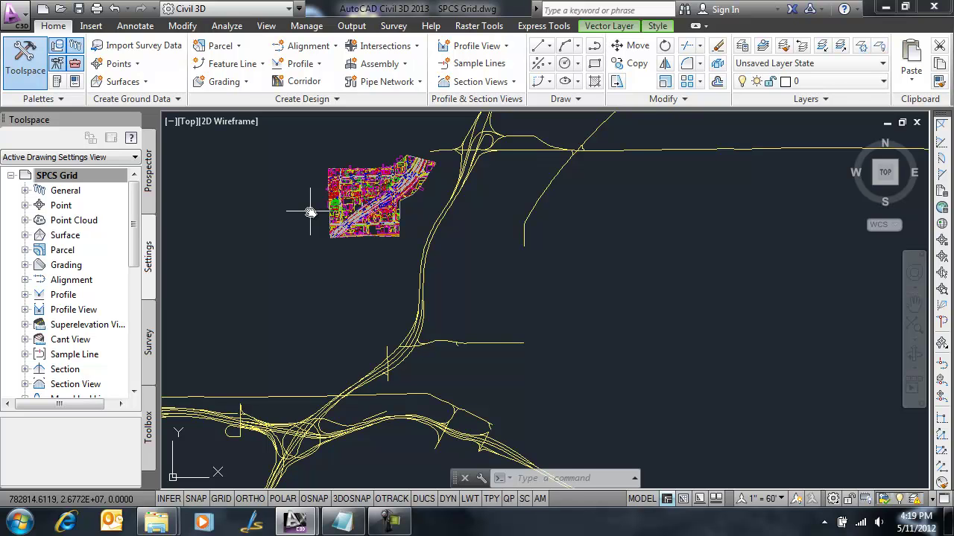
# Step: Read grid-to-ground factor 1.000177 and ground-to-grid factor 0.9998230313 from CTL1134.TXT
pyautogui.click(341, 520)
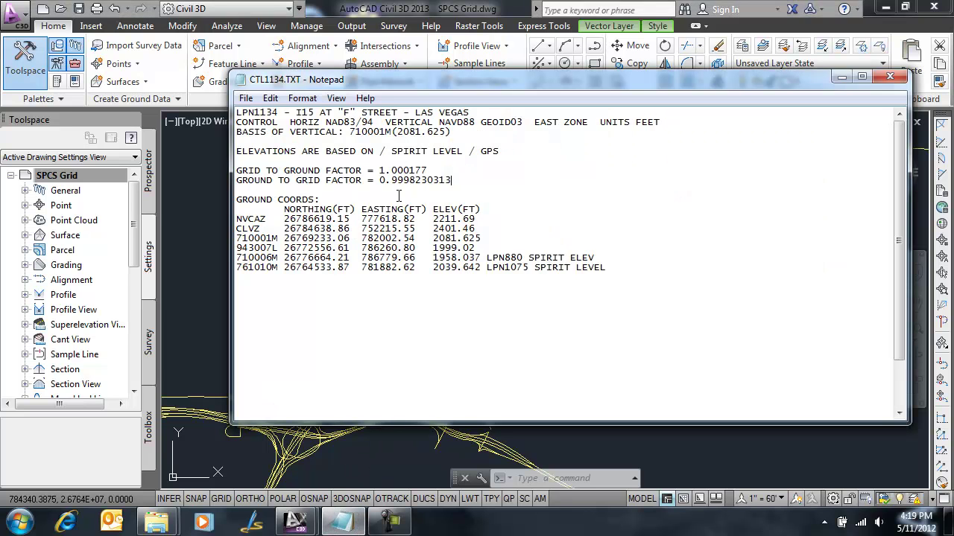
pyautogui.click(446, 169)
pyautogui.hotkey('shift', 'Home')
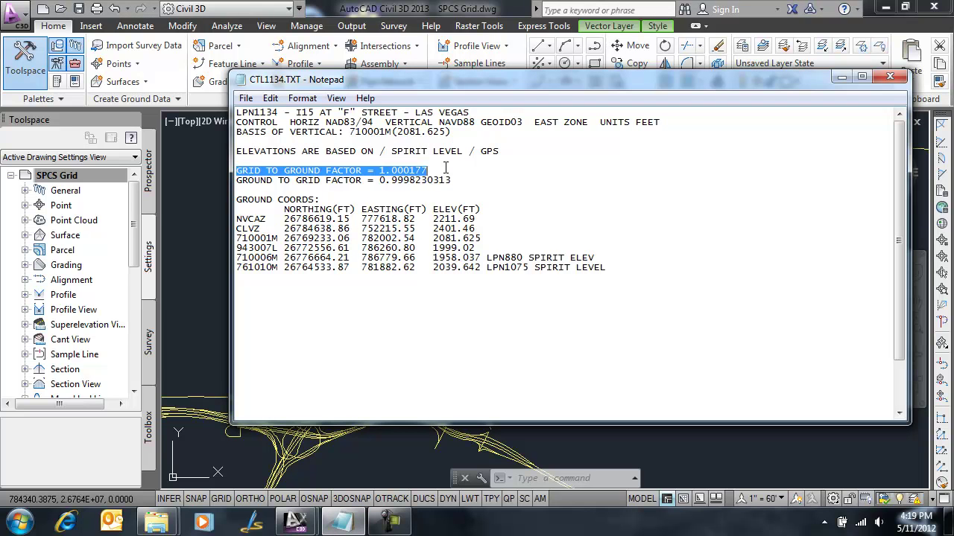
pyautogui.click(382, 171)
pyautogui.hotkey('shift', 'End')
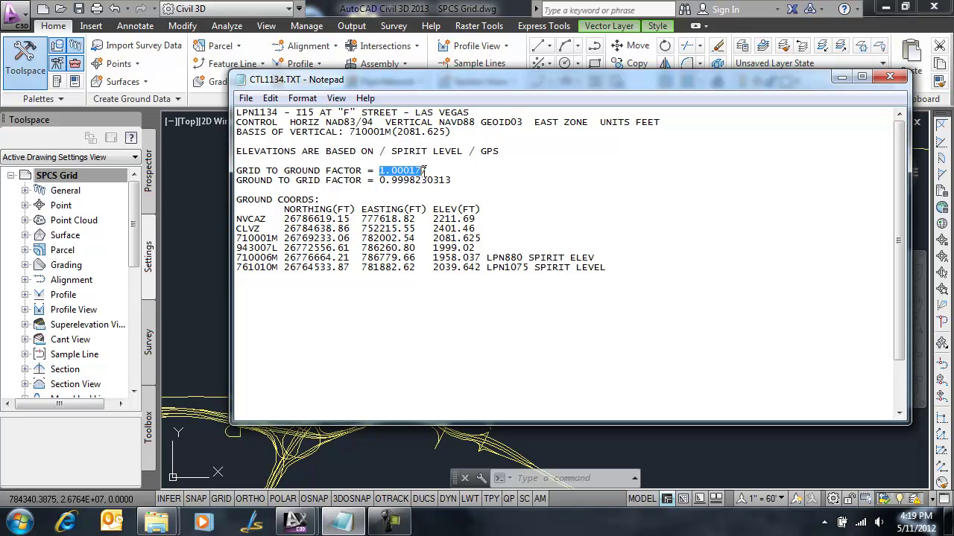
pyautogui.press('End')
pyautogui.hotkey('shift', 'Left')
pyautogui.moveTo(379, 180); pyautogui.dragTo(450, 181)
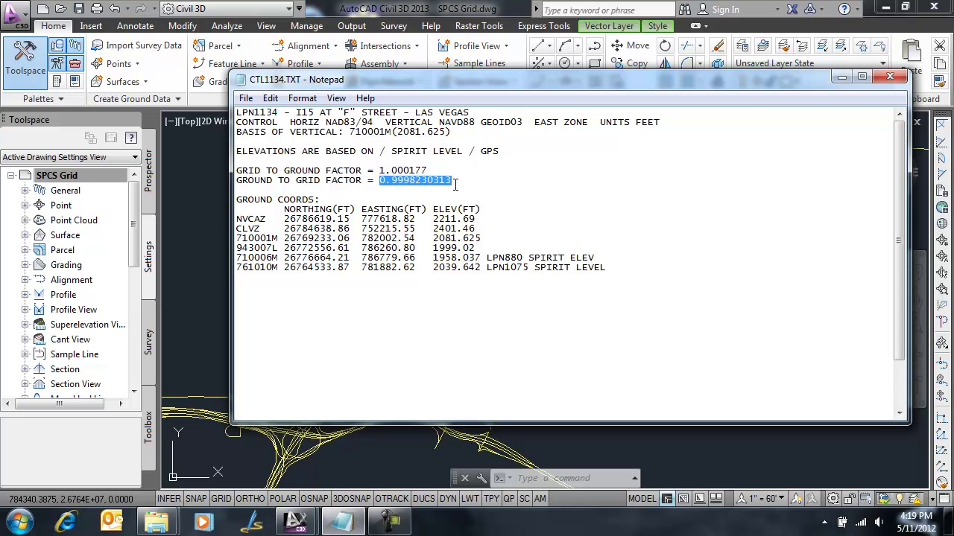
pyautogui.click(470, 189)
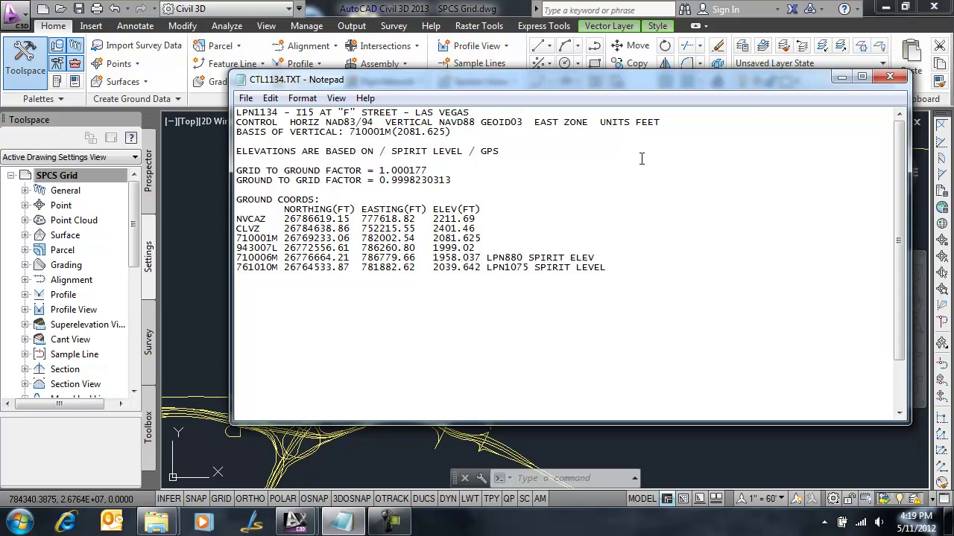
pyautogui.click(840, 77)
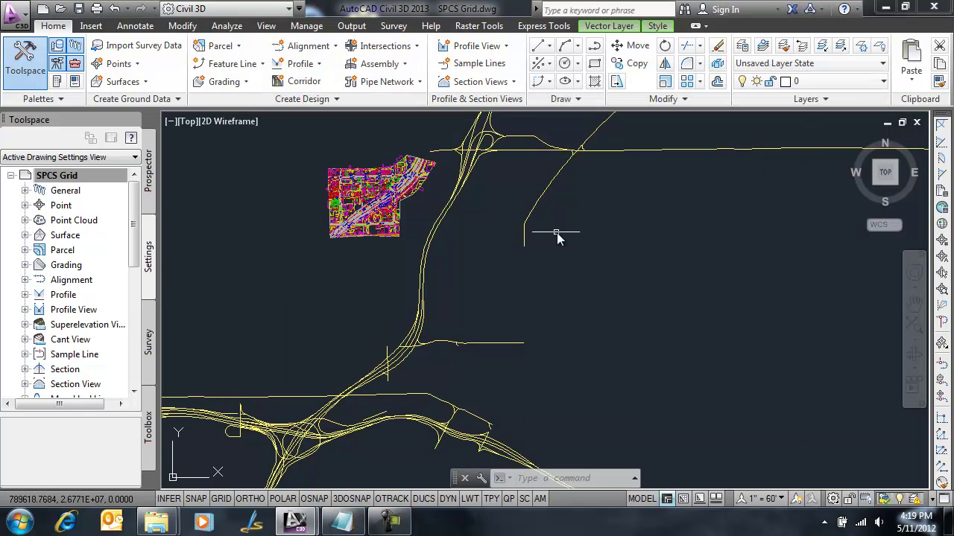
# Step: Bring up the context menu for the Ground Zone drawing in Prospector's Master View
pyautogui.moveTo(558, 234); pyautogui.dragTo(572, 290, button='middle')
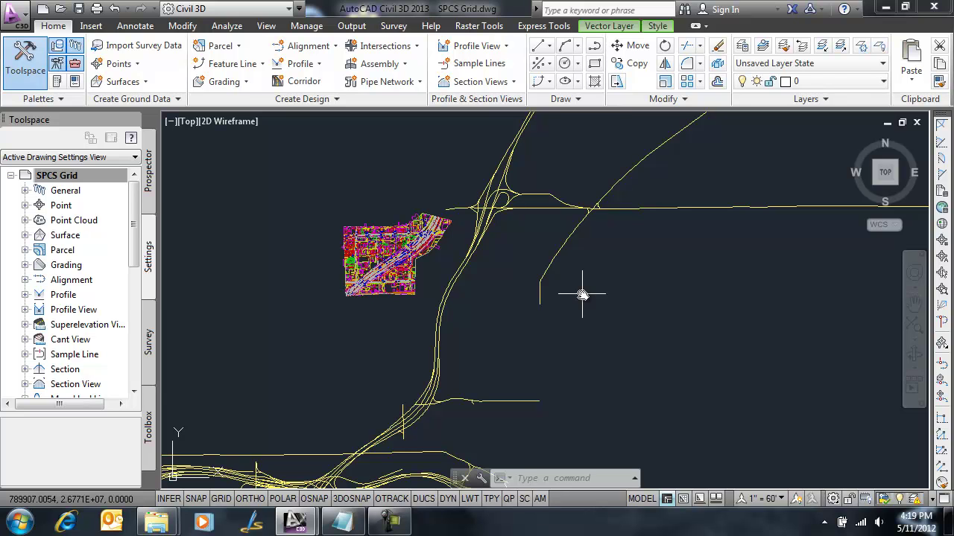
pyautogui.click(149, 205)
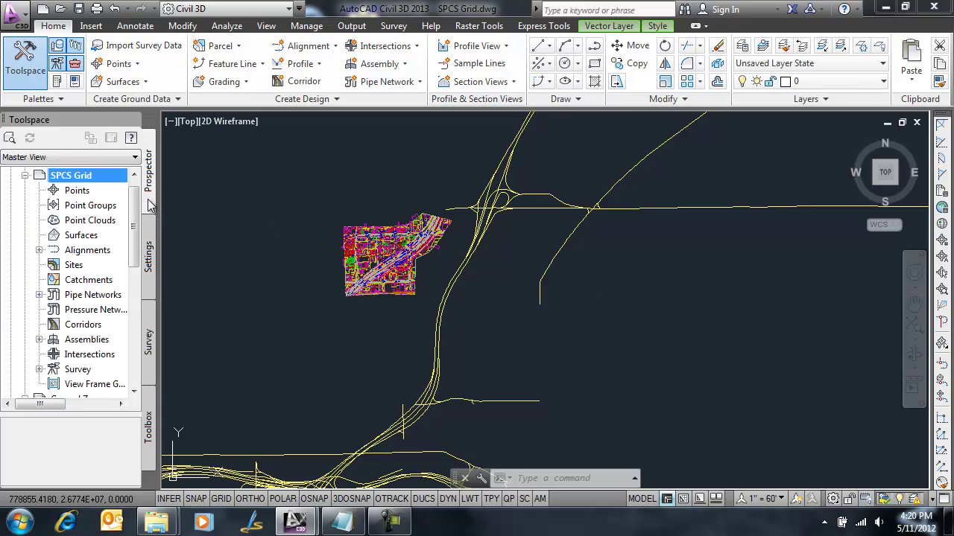
pyautogui.rightClick(66, 194)
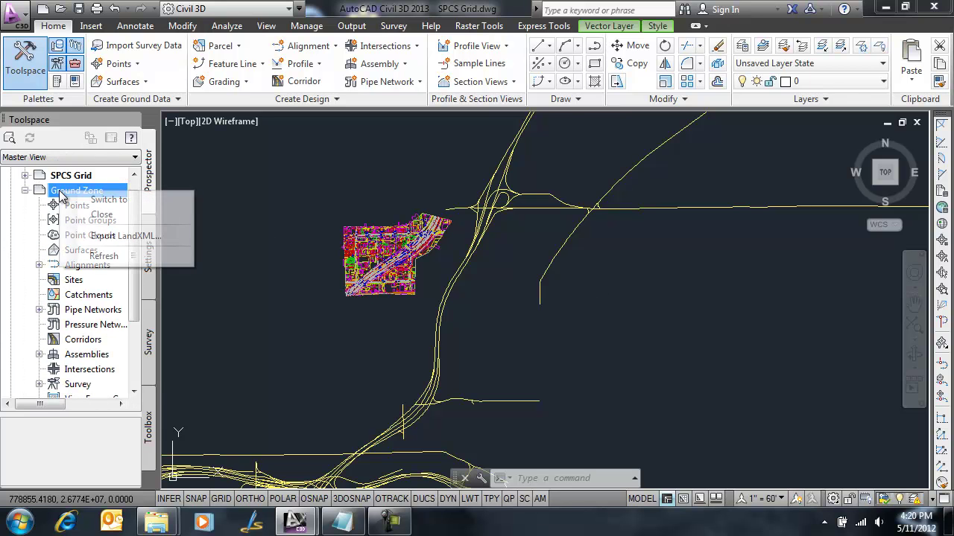
# Step: Switch to Ground Zone and check its ndot_active_roads map layer in the Map Task Pane
pyautogui.click(86, 200)
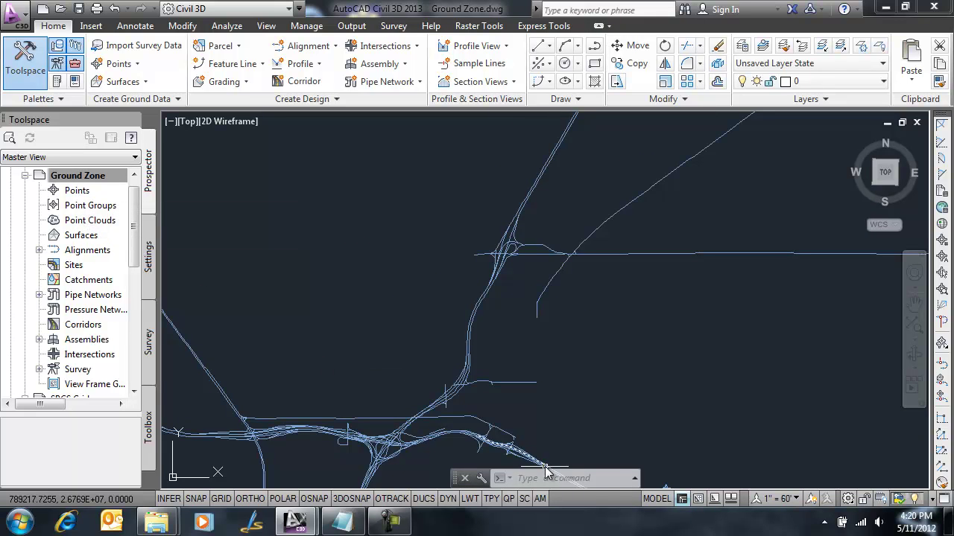
pyautogui.write('mapwspace')
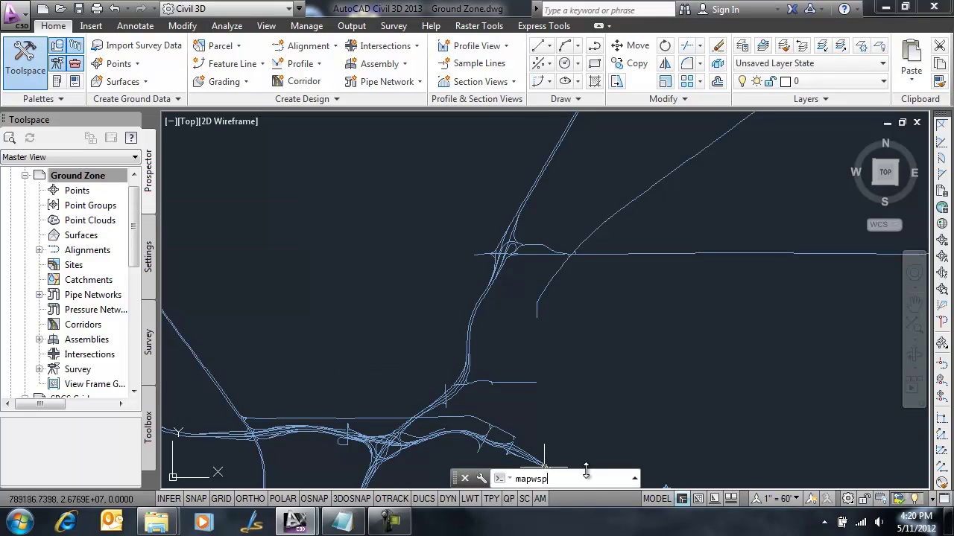
pyautogui.press('Return')
pyautogui.press('Return')
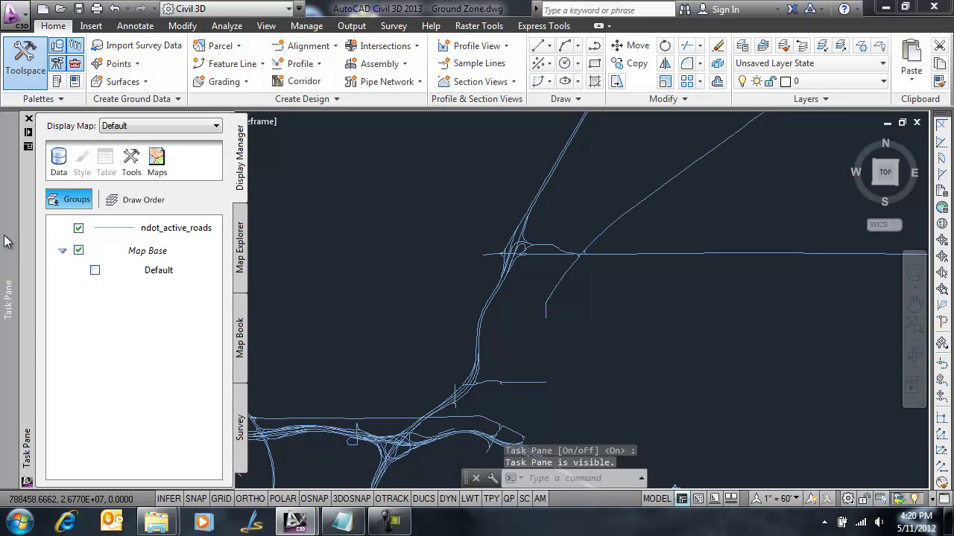
pyautogui.click(151, 231)
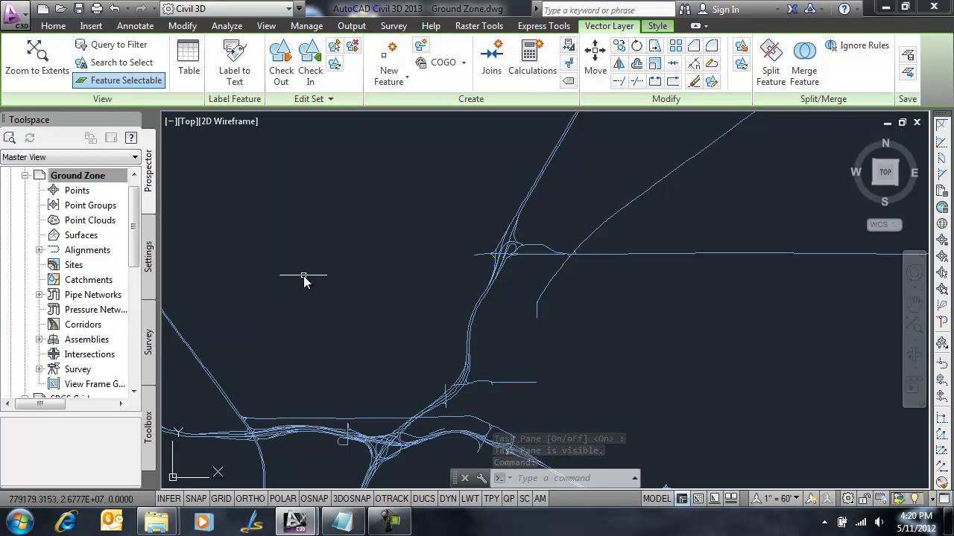
# Step: Check Ground Zone's drawing settings options on the Settings tab, then return to Prospector
pyautogui.click(52, 25)
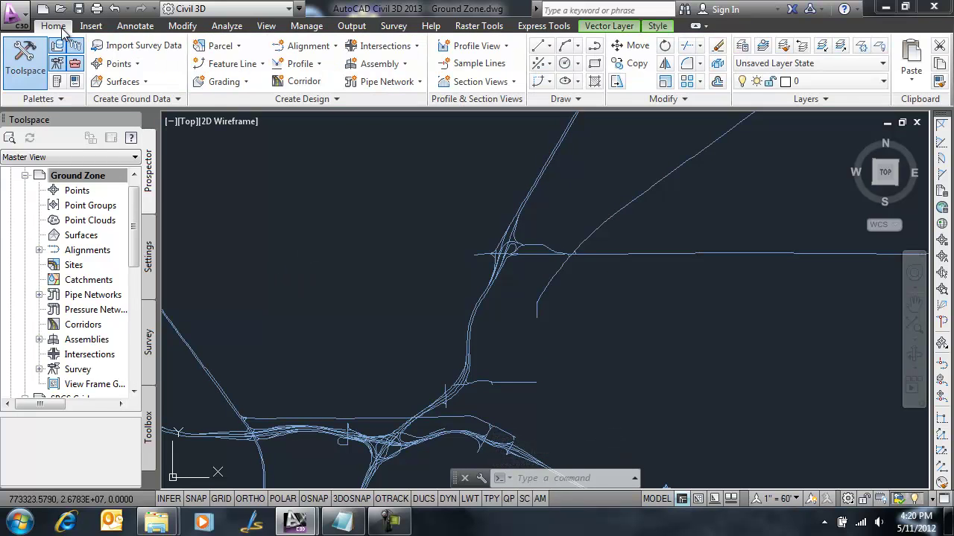
pyautogui.click(153, 253)
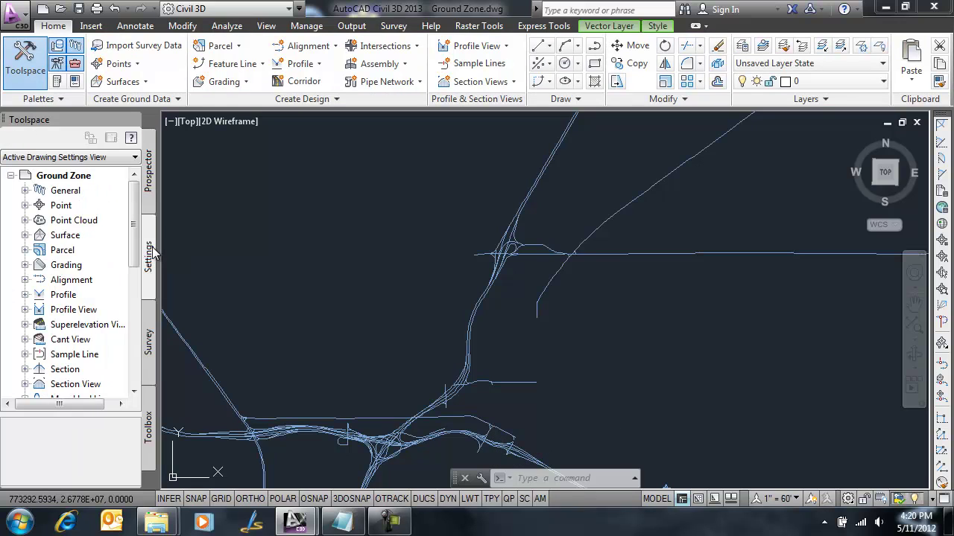
pyautogui.rightClick(82, 179)
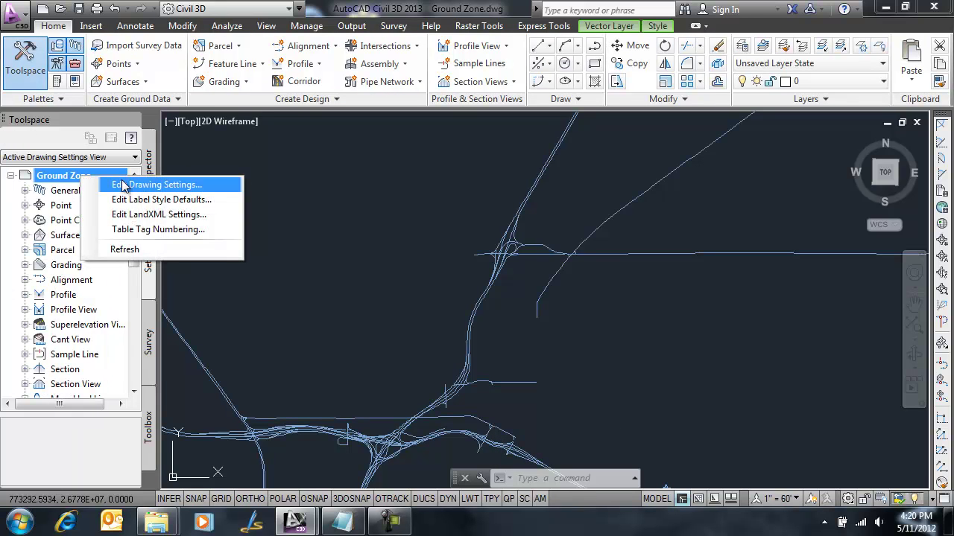
pyautogui.click(149, 160)
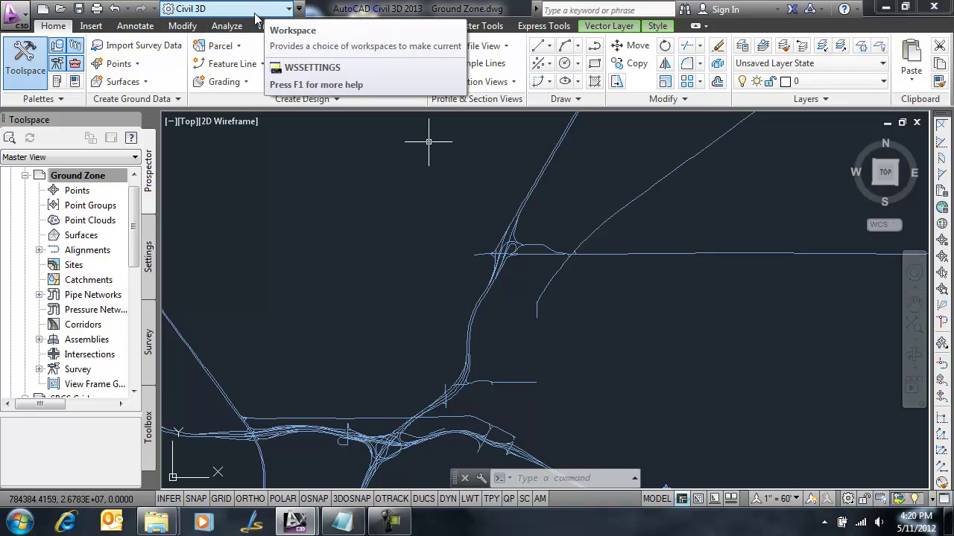
# Step: Open MAPCSLIBRARY filtered to User defined and widen the Code column to show NV83-EF_VegasGround
pyautogui.click(551, 478)
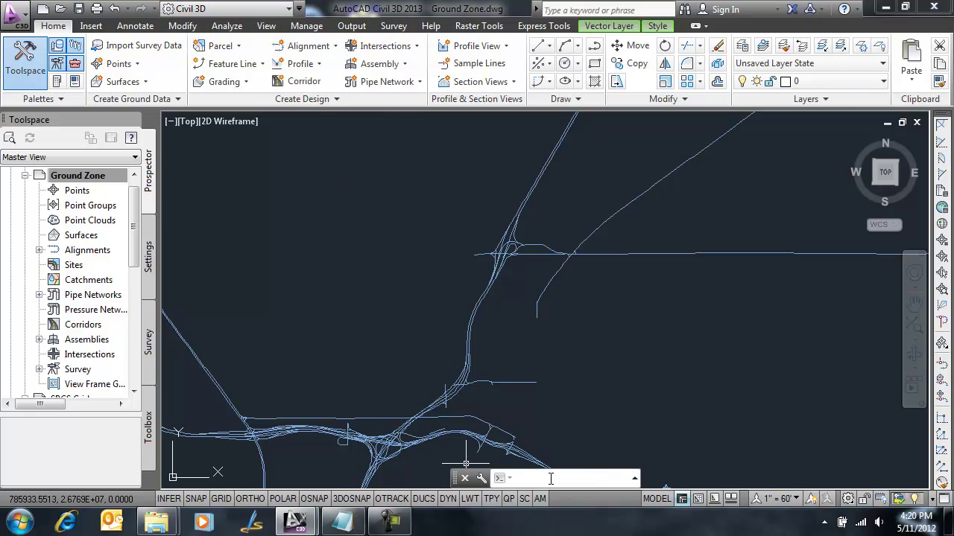
pyautogui.write('mapcsli')
pyautogui.press('Return')
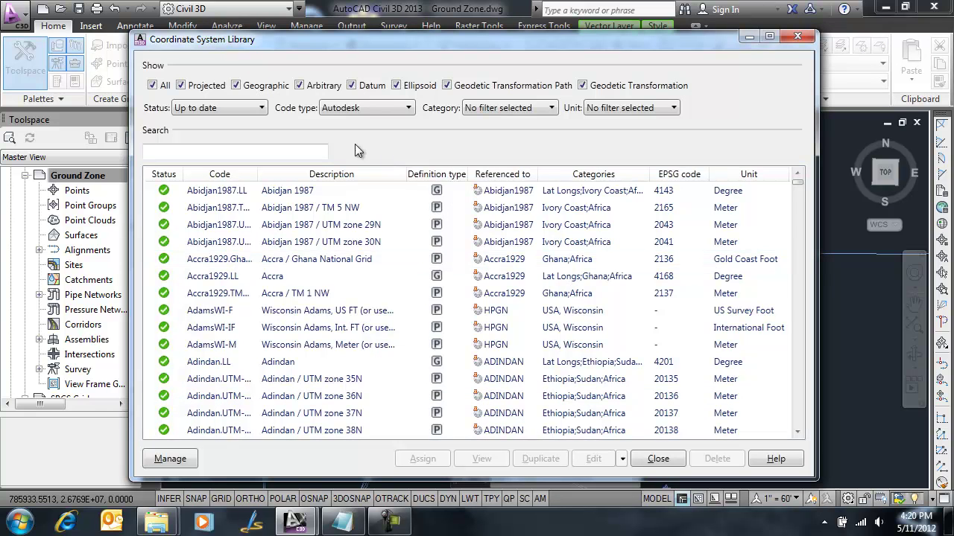
pyautogui.click(261, 108)
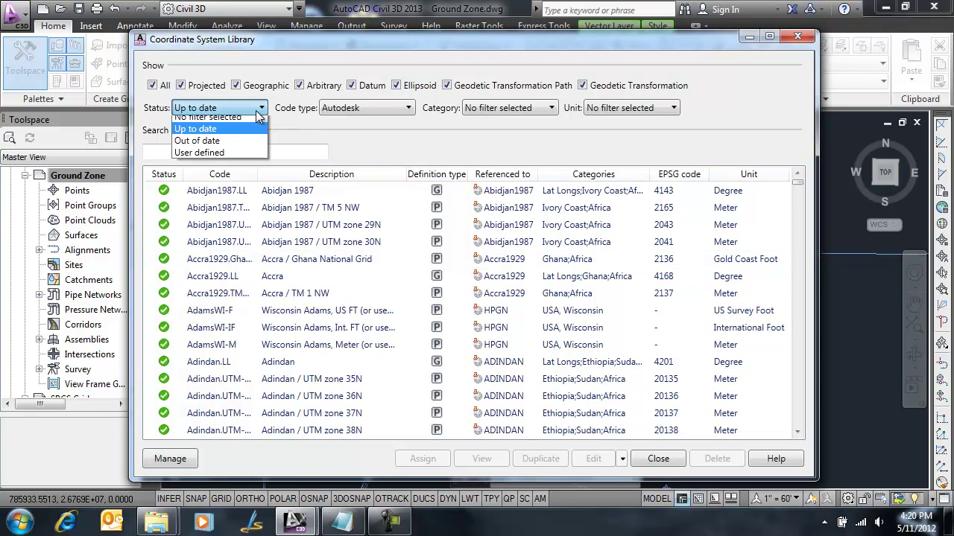
pyautogui.click(220, 156)
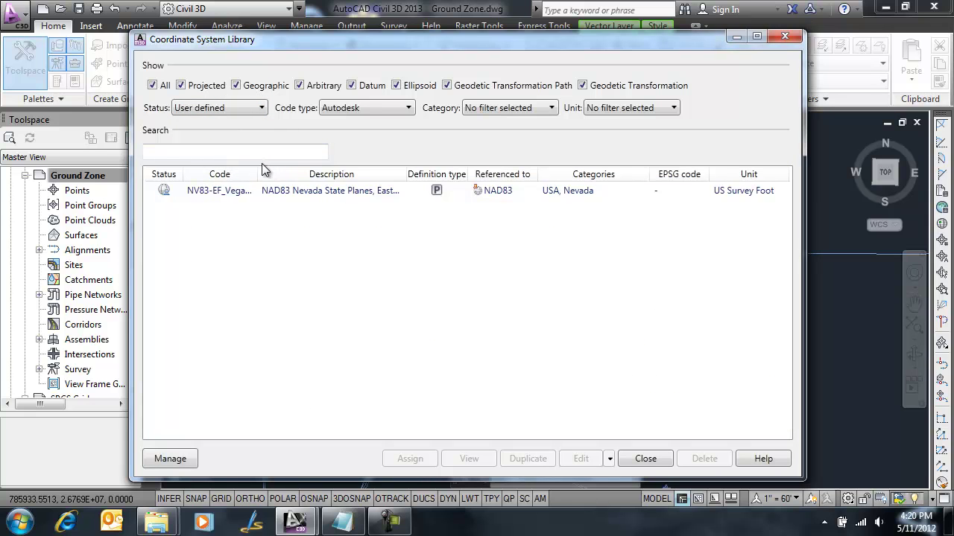
pyautogui.moveTo(259, 173); pyautogui.dragTo(315, 173)
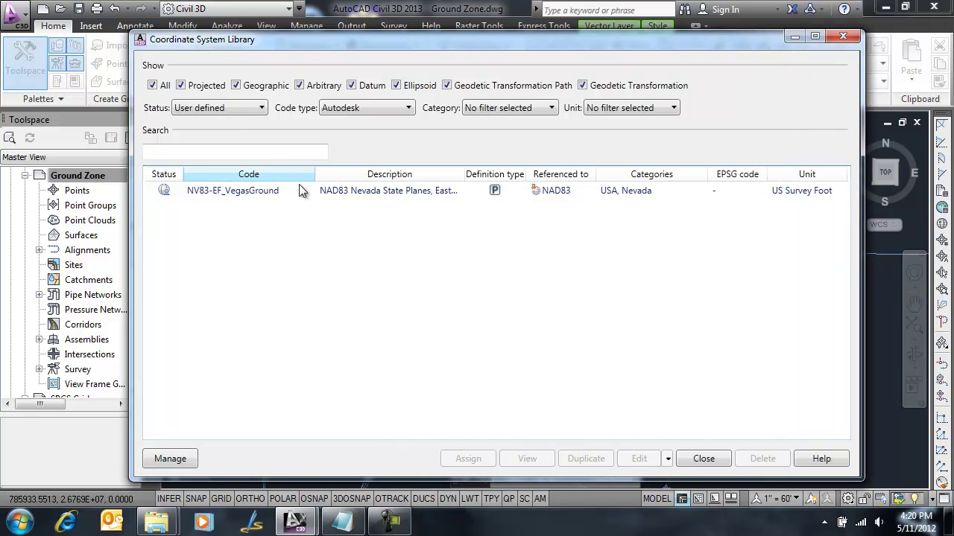
# Step: List all USA, Nevada systems, compare NV83-EF with NV83-EF_VegasGround, and edit VegasGround
pyautogui.click(234, 108)
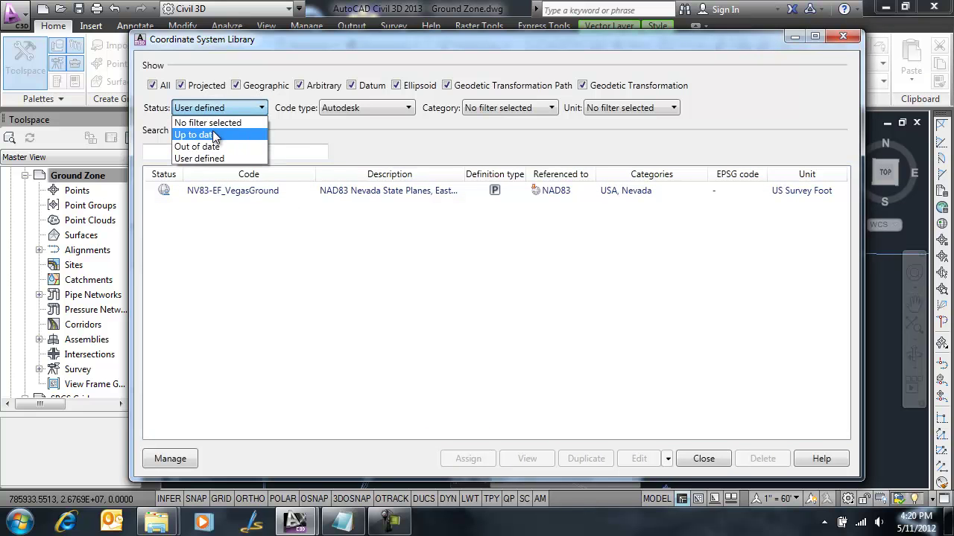
pyautogui.click(216, 123)
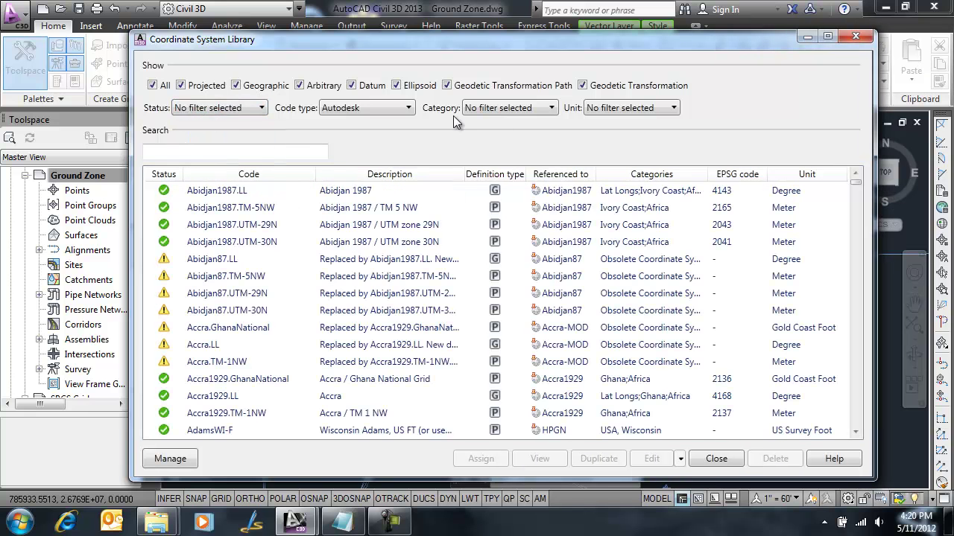
pyautogui.click(521, 109)
pyautogui.moveTo(689, 138); pyautogui.dragTo(692, 263)
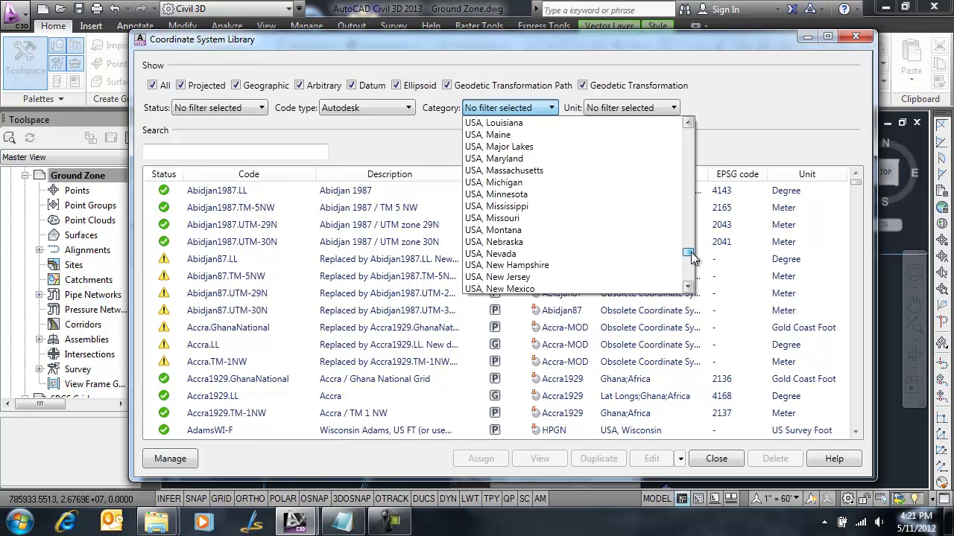
pyautogui.click(505, 252)
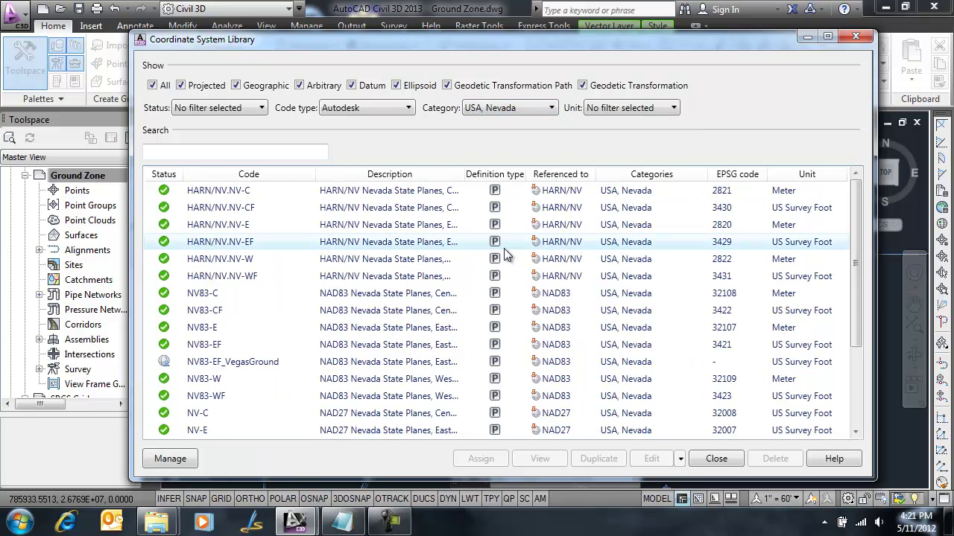
pyautogui.click(220, 344)
pyautogui.moveTo(464, 174); pyautogui.dragTo(553, 173)
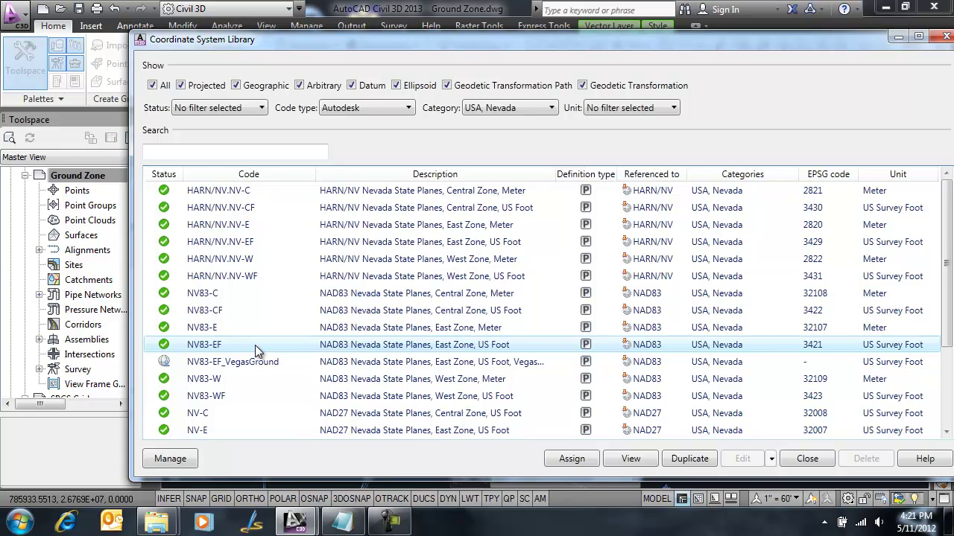
pyautogui.click(240, 362)
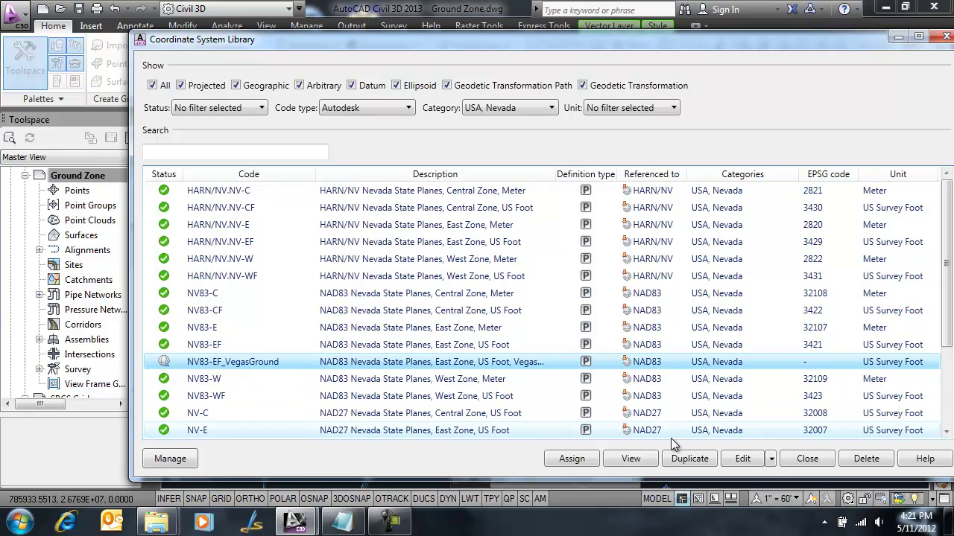
pyautogui.click(732, 458)
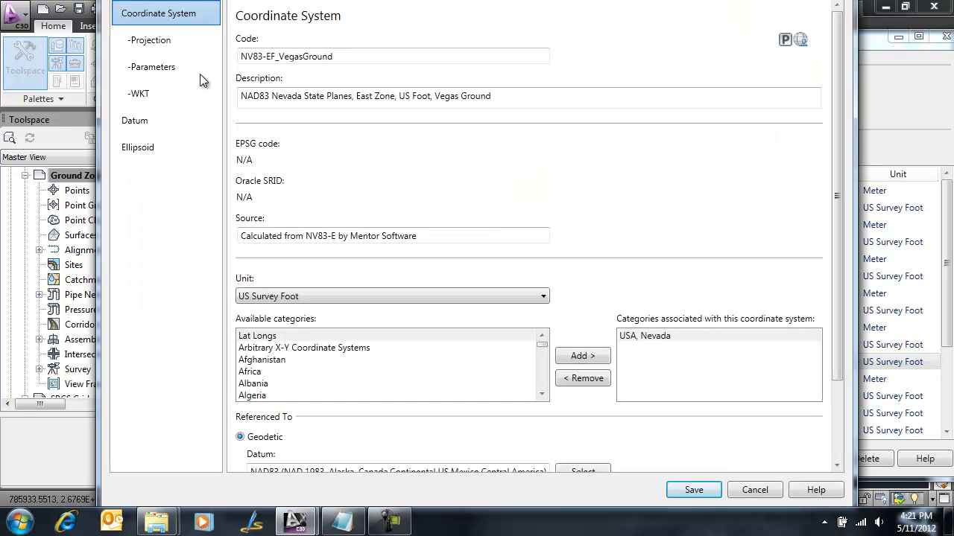
# Step: Review VegasGround projection: false easting 656282.808167, false northing 26251312.3267, scale reduction 1.0000769823
pyautogui.click(157, 41)
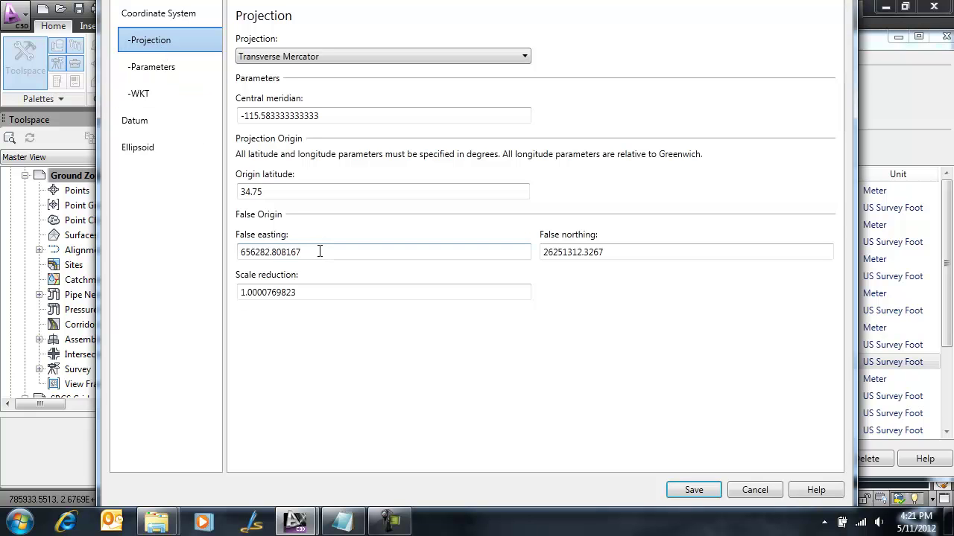
pyautogui.moveTo(321, 252); pyautogui.dragTo(173, 258)
pyautogui.moveTo(618, 252); pyautogui.dragTo(493, 260)
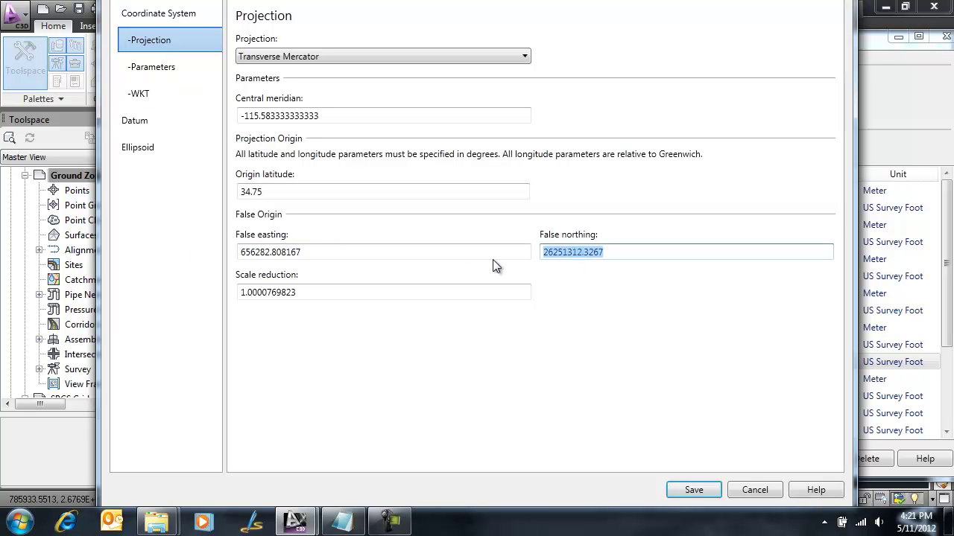
pyautogui.moveTo(306, 293); pyautogui.dragTo(174, 292)
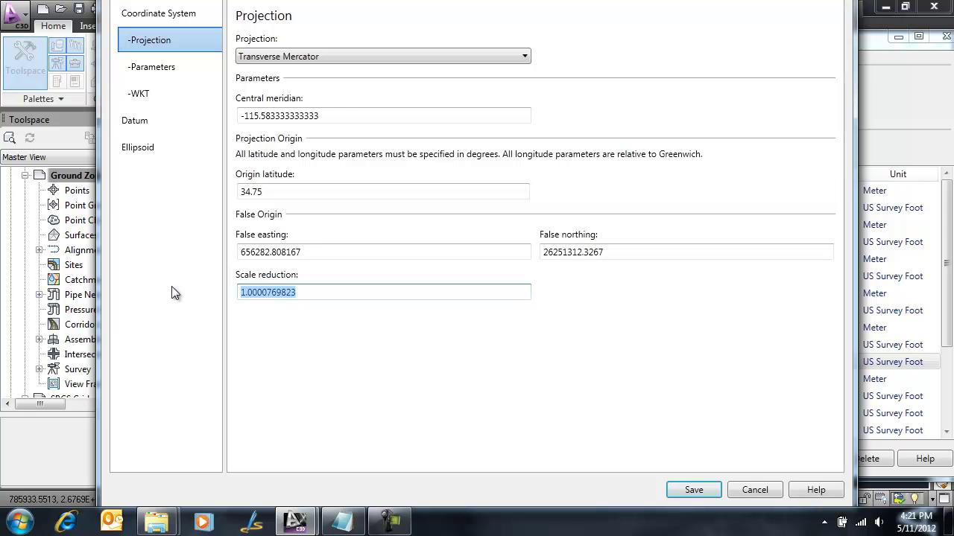
pyautogui.click(342, 521)
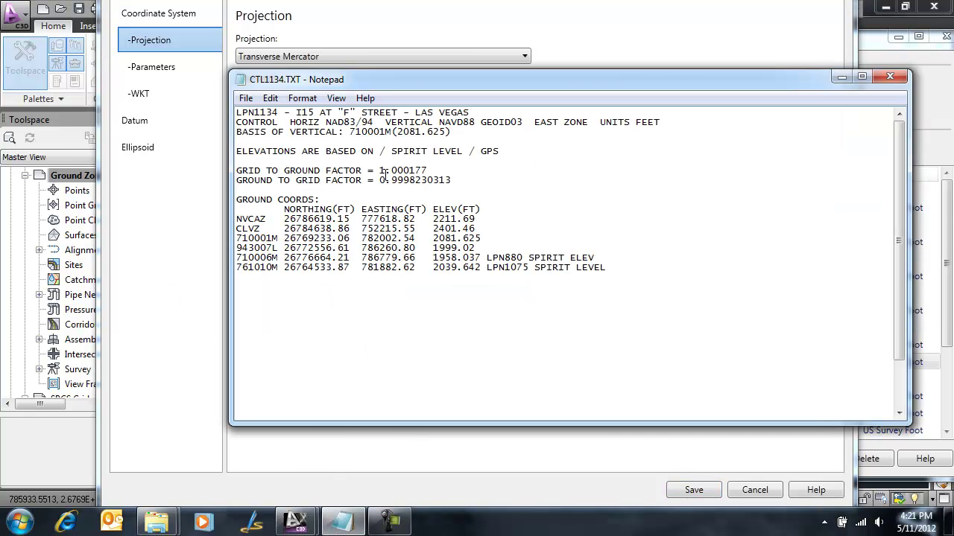
pyautogui.moveTo(380, 170); pyautogui.dragTo(441, 171)
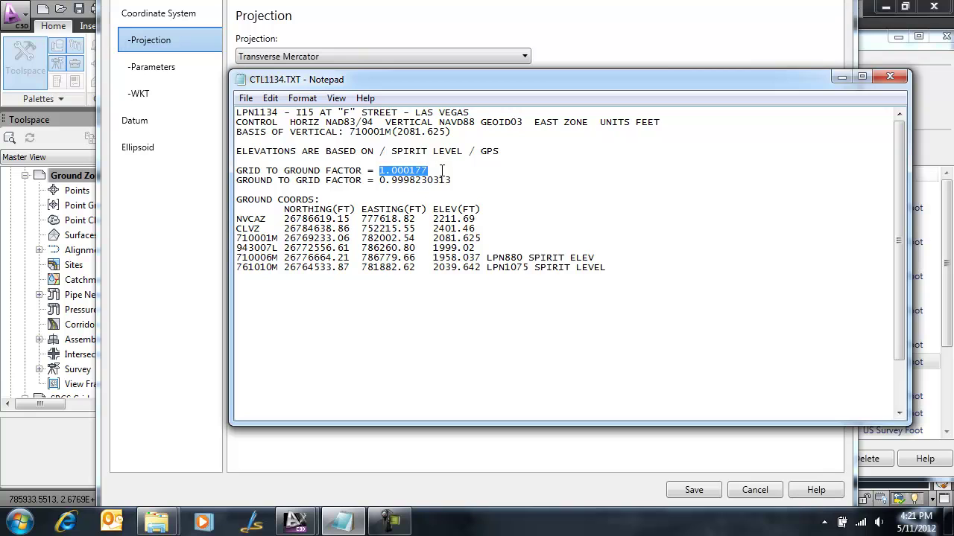
pyautogui.click(844, 77)
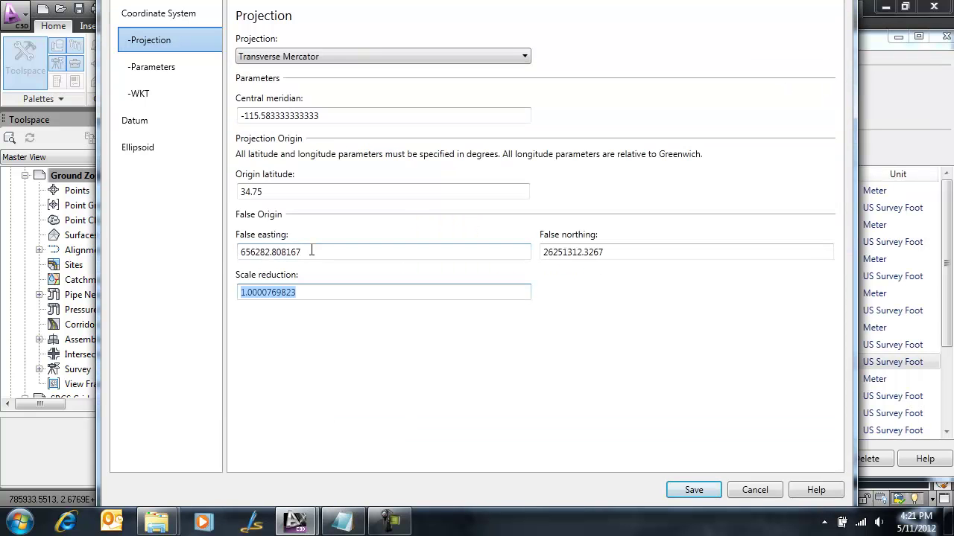
# Step: Recheck VegasGround's false easting, false northing and scale reduction, then cancel without saving changes
pyautogui.moveTo(302, 252); pyautogui.dragTo(181, 260)
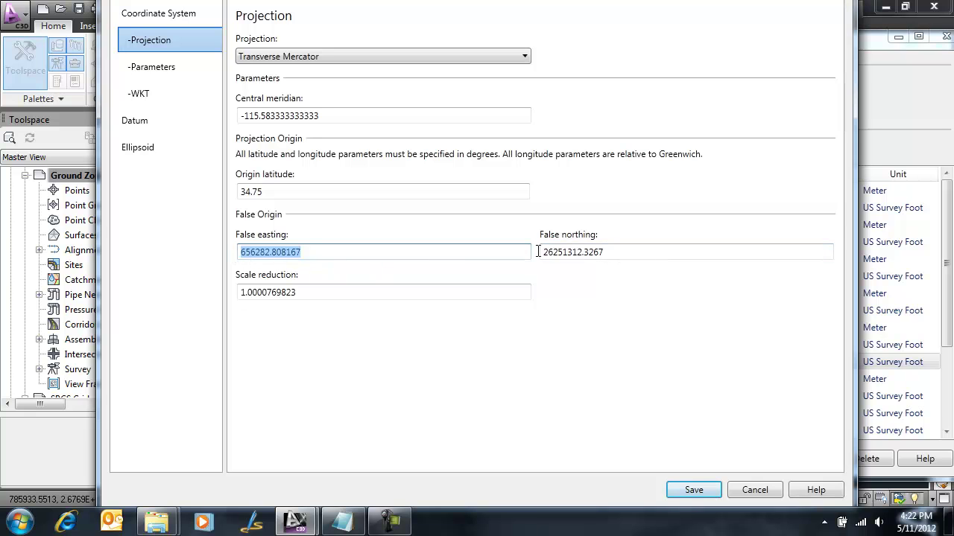
pyautogui.moveTo(603, 252); pyautogui.dragTo(493, 260)
pyautogui.moveTo(315, 293); pyautogui.dragTo(206, 305)
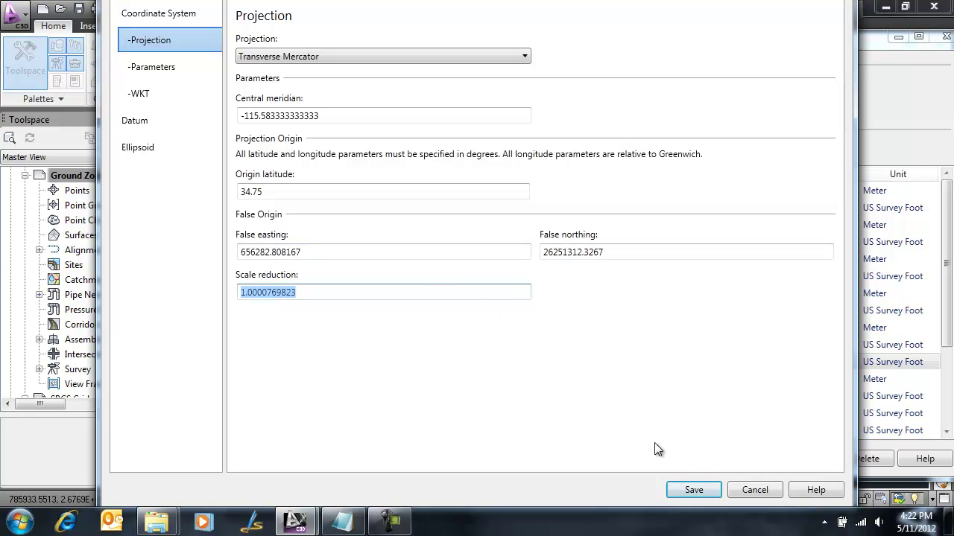
pyautogui.click(753, 489)
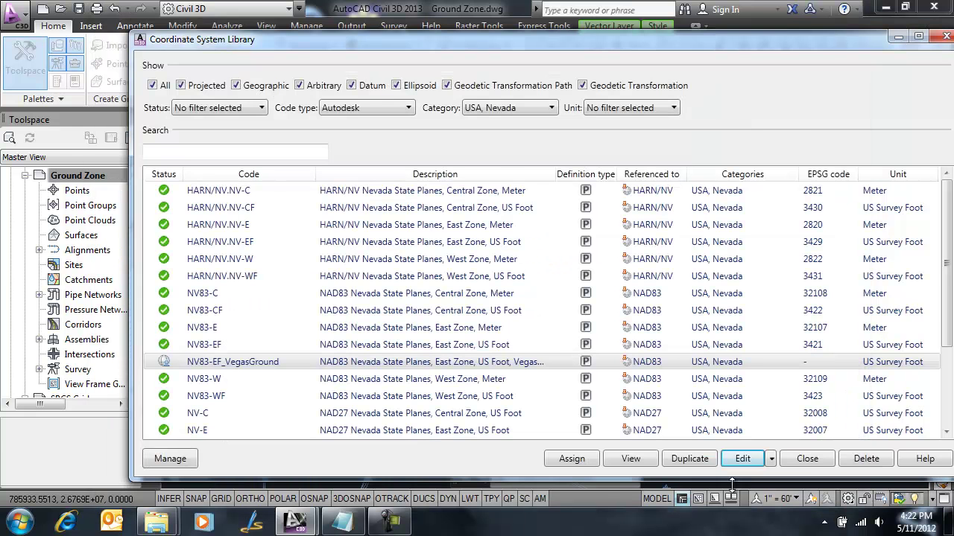
# Step: Close the Coordinate System Library and bring up the drawing's external references list with XREF
pyautogui.click(807, 460)
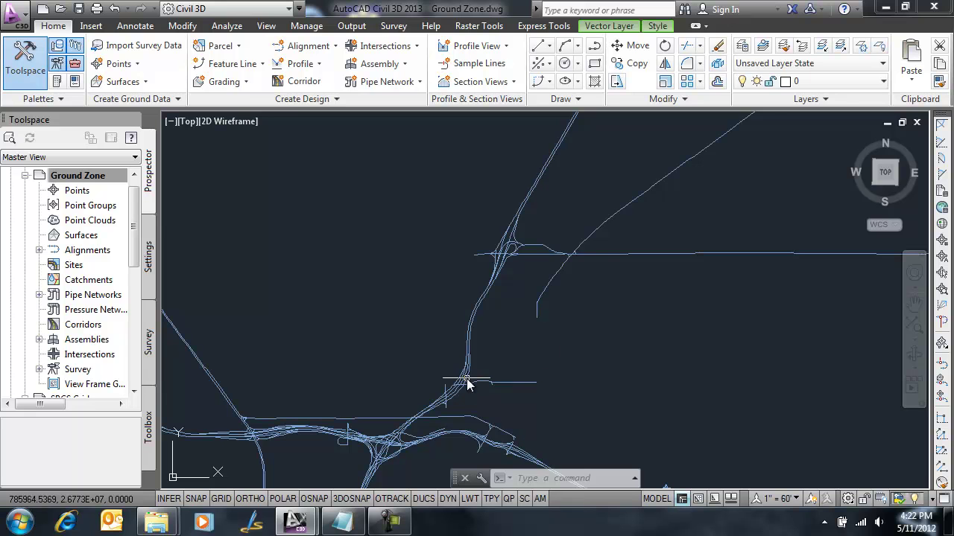
pyautogui.scroll(-2, 476, 365)
pyautogui.moveTo(479, 373)
pyautogui.mouseDown(button='middle')
pyautogui.moveTo(490, 312)
pyautogui.moveTo(492, 337)
pyautogui.mouseUp(button='middle')
pyautogui.scroll(2, 490, 312)
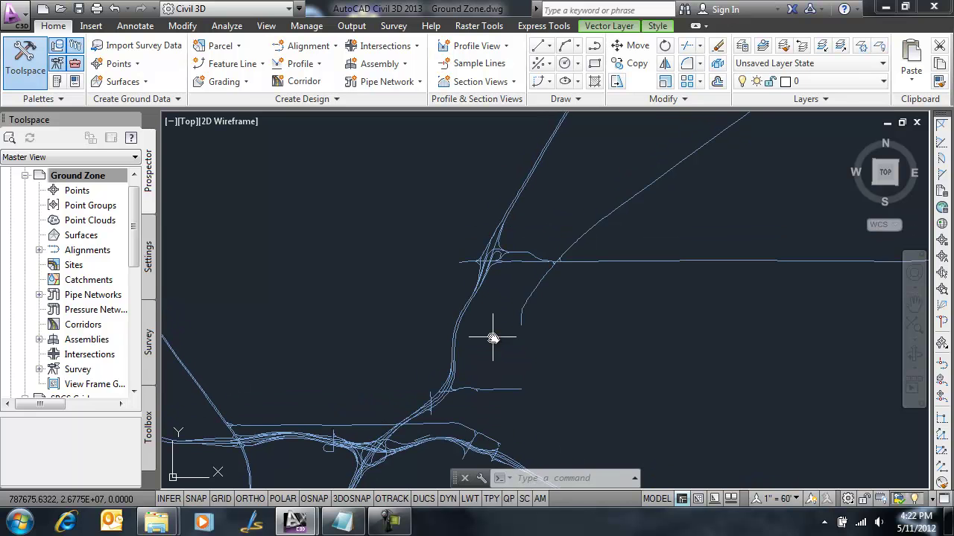
pyautogui.write('XREF')
pyautogui.press('Return')
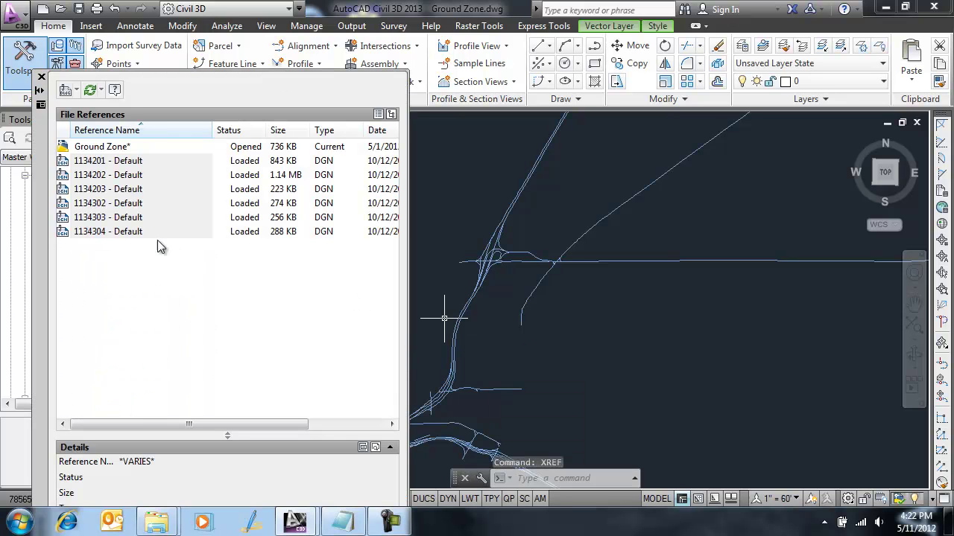
# Step: Select all six DGN references together and reload them
pyautogui.hotkey('ctrl', 'a')
pyautogui.rightClick(125, 194)
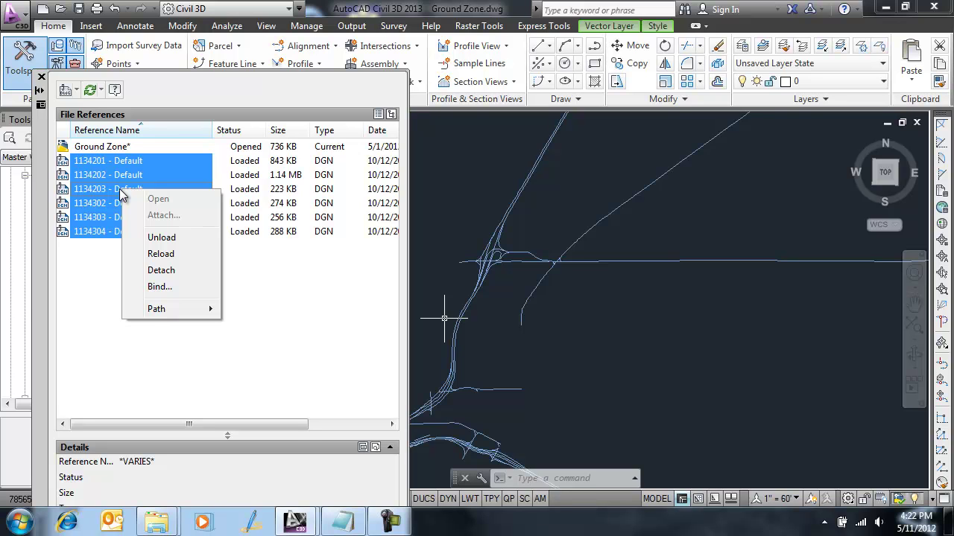
pyautogui.click(179, 254)
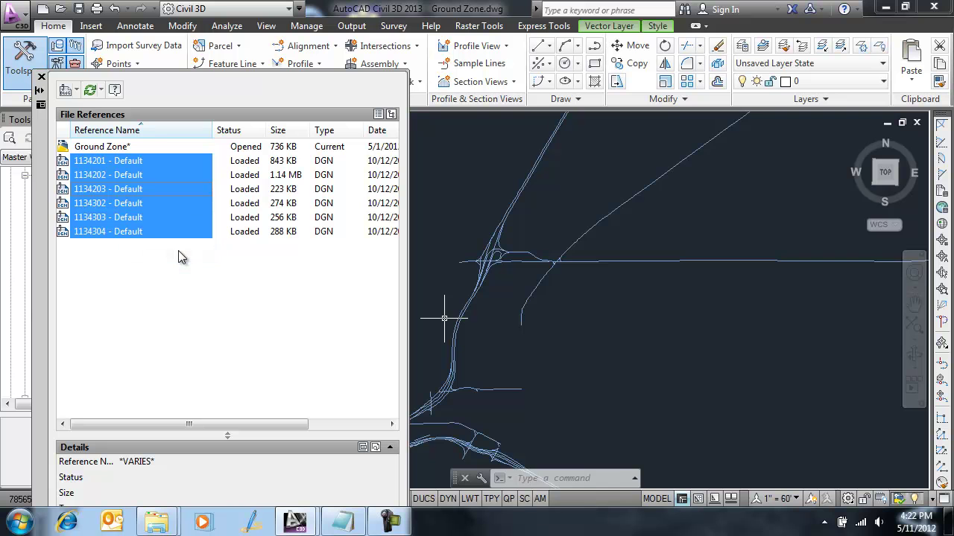
# Step: Close File References and zoom in to verify the coloured DGN parcel plan aligns with the blue centerlines
pyautogui.click(41, 78)
pyautogui.moveTo(330, 354); pyautogui.dragTo(336, 264, button='middle')
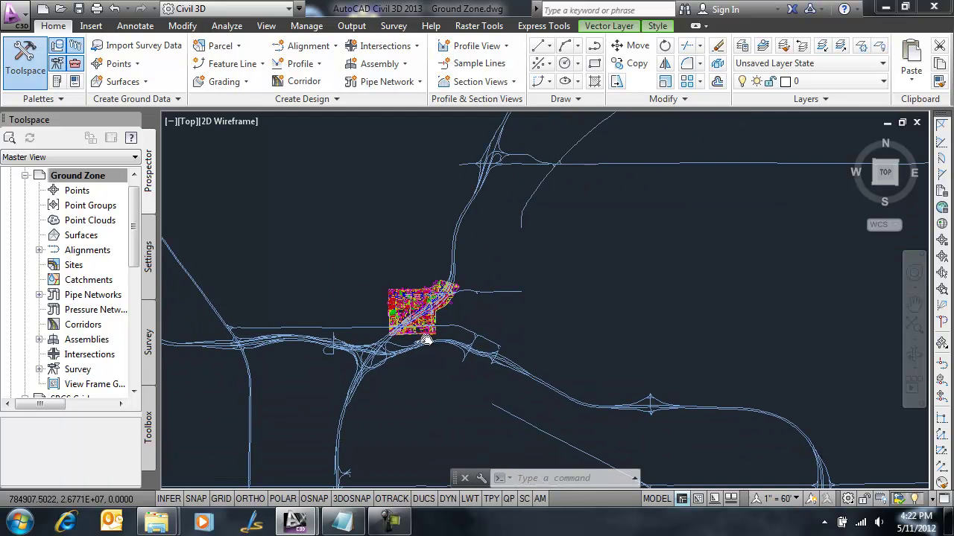
pyautogui.scroll(4, 426, 341)
pyautogui.scroll(2, 426, 340)
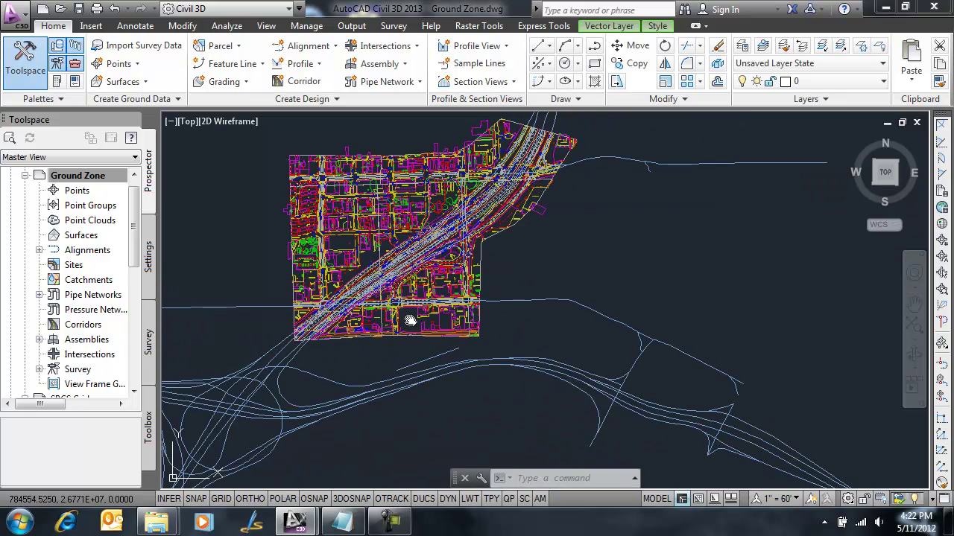
pyautogui.scroll(1, 485, 288)
pyautogui.scroll(3, 486, 288)
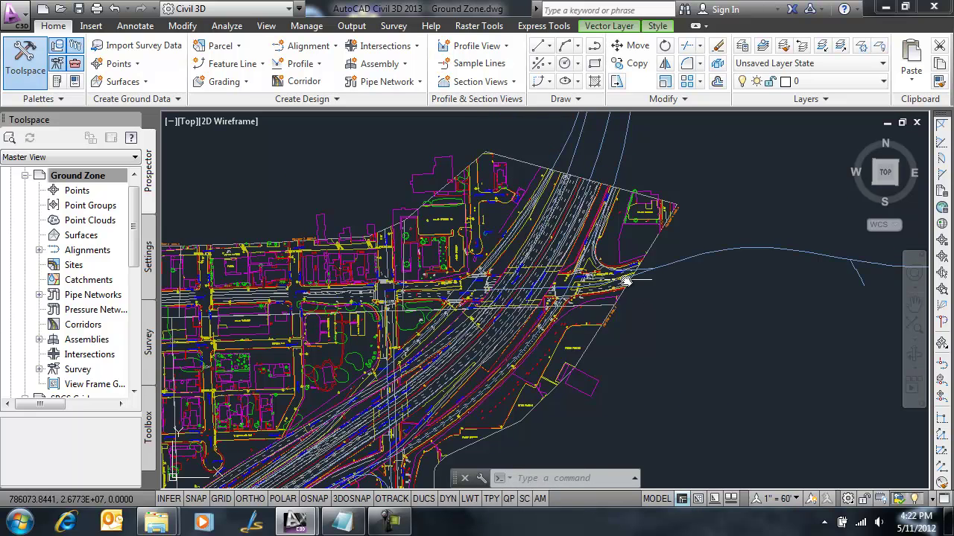
pyautogui.scroll(-2, 542, 287)
pyautogui.scroll(-2, 492, 323)
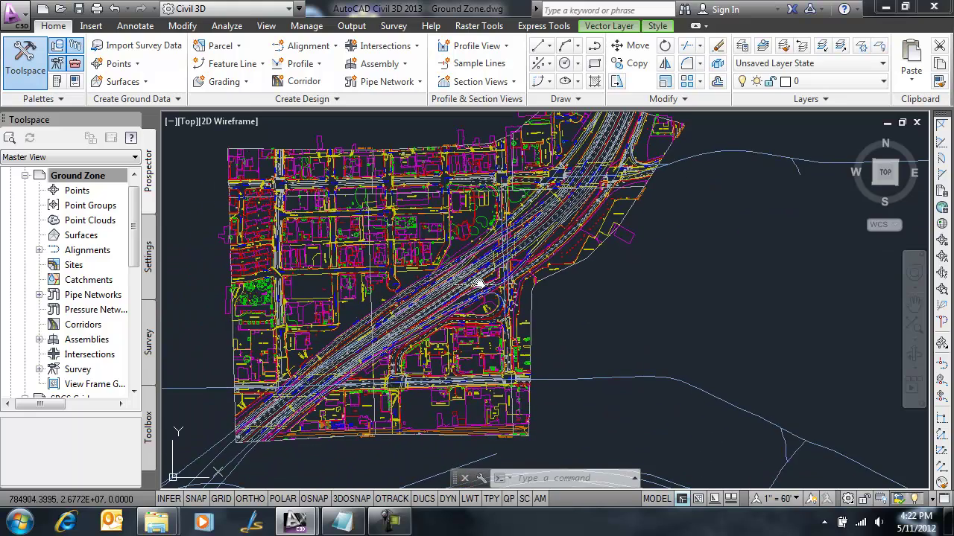
pyautogui.scroll(-2, 463, 294)
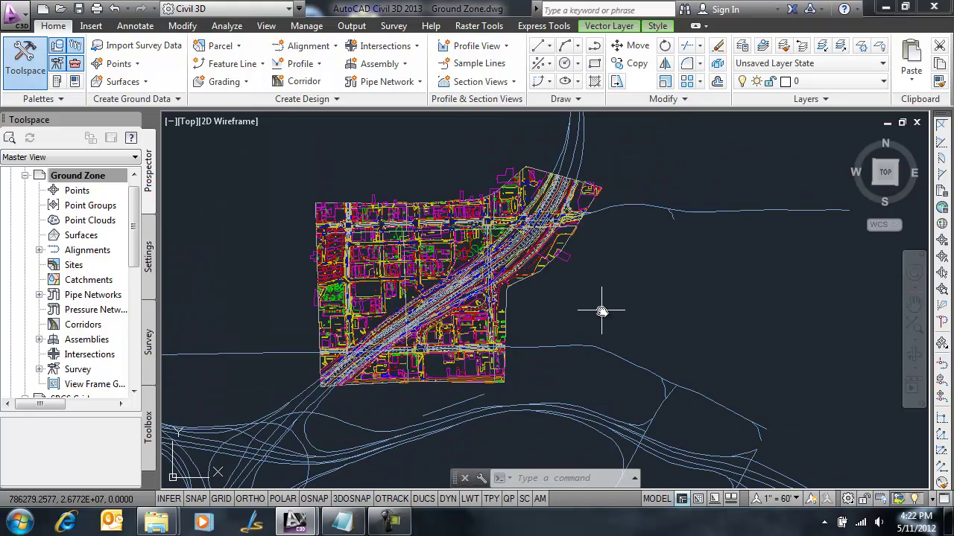